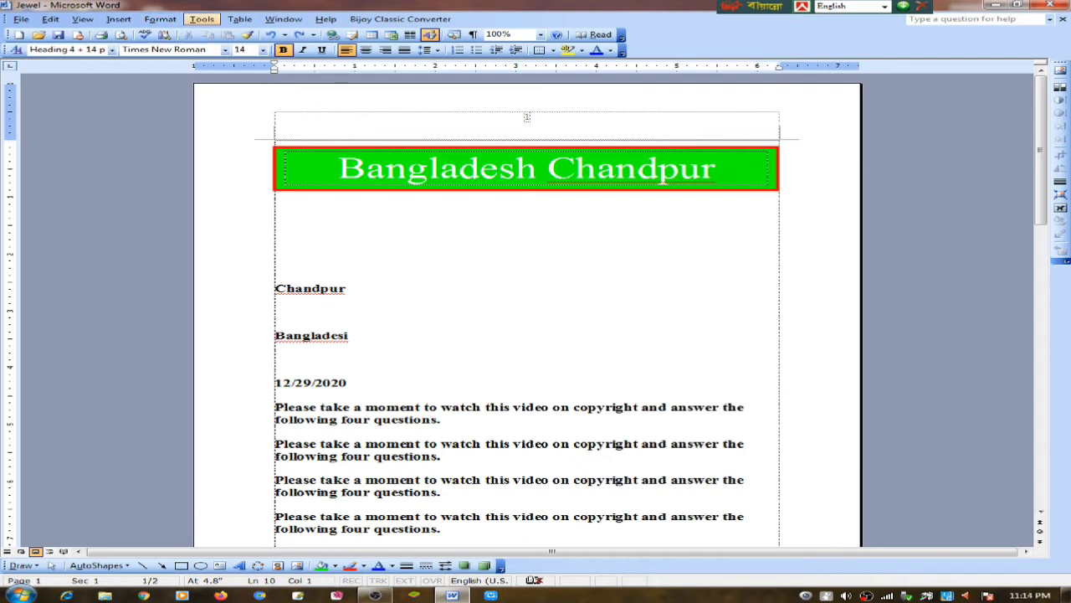
# Step: Use Spelling and Grammar to replace the misspelled 'fou]r' with 'four'
pyautogui.click(202, 18)
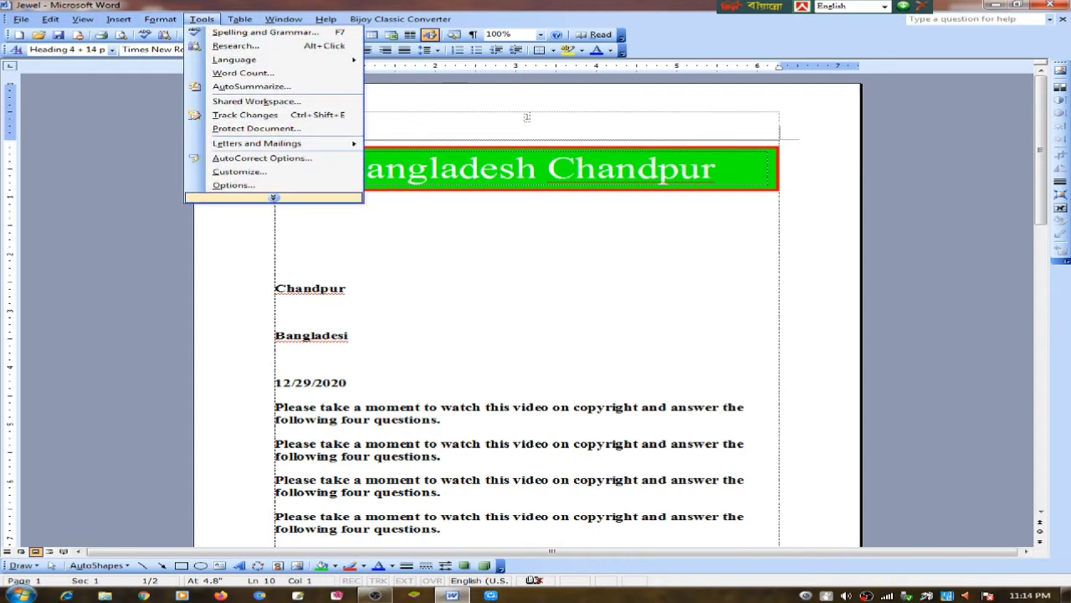
pyautogui.click(273, 198)
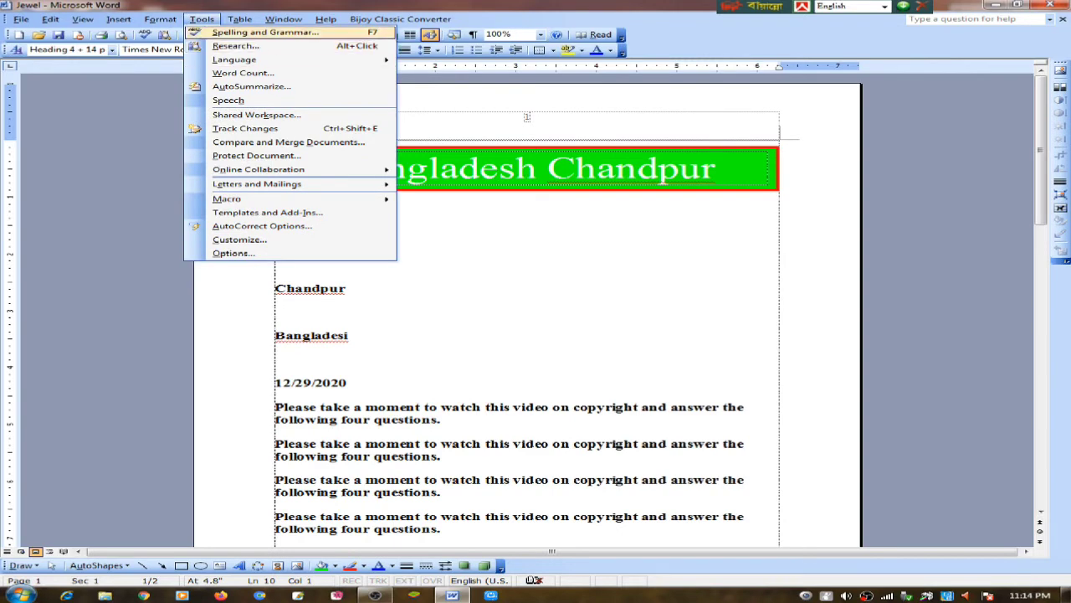
pyautogui.click(265, 32)
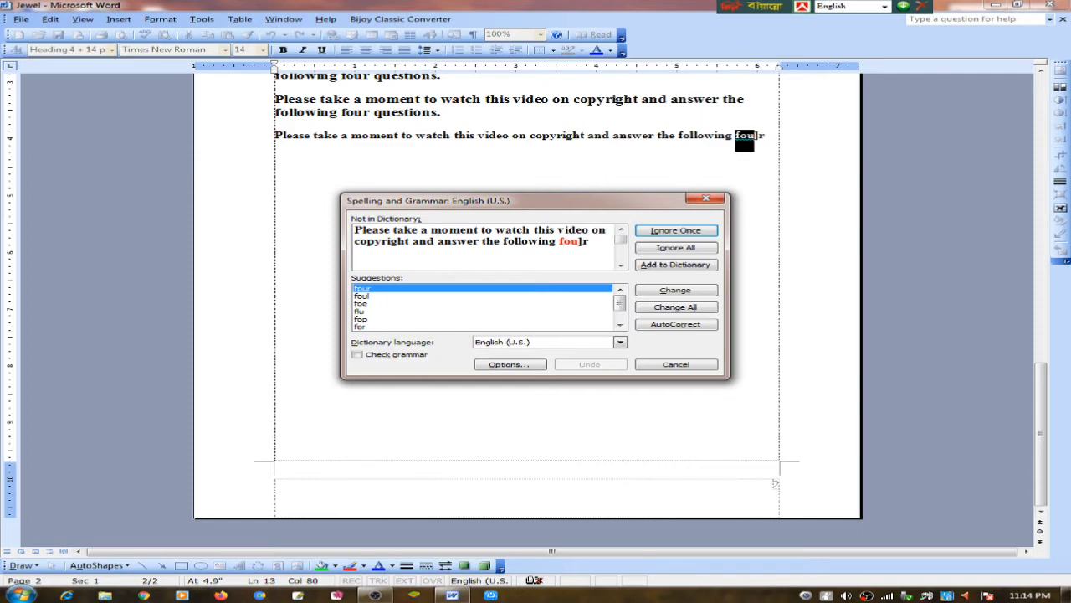
pyautogui.click(574, 241)
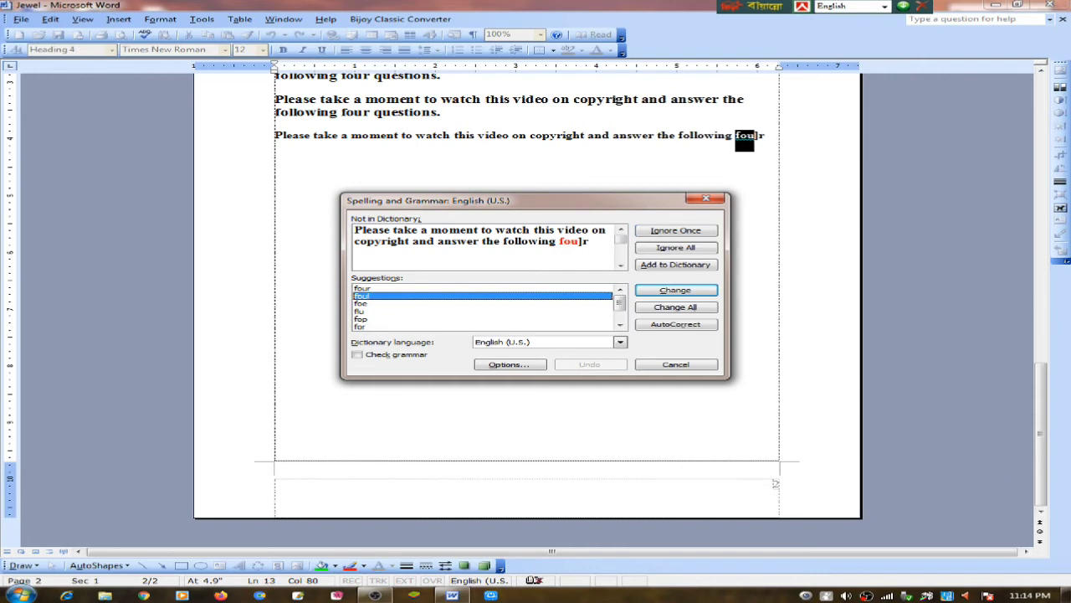
pyautogui.click(360, 303)
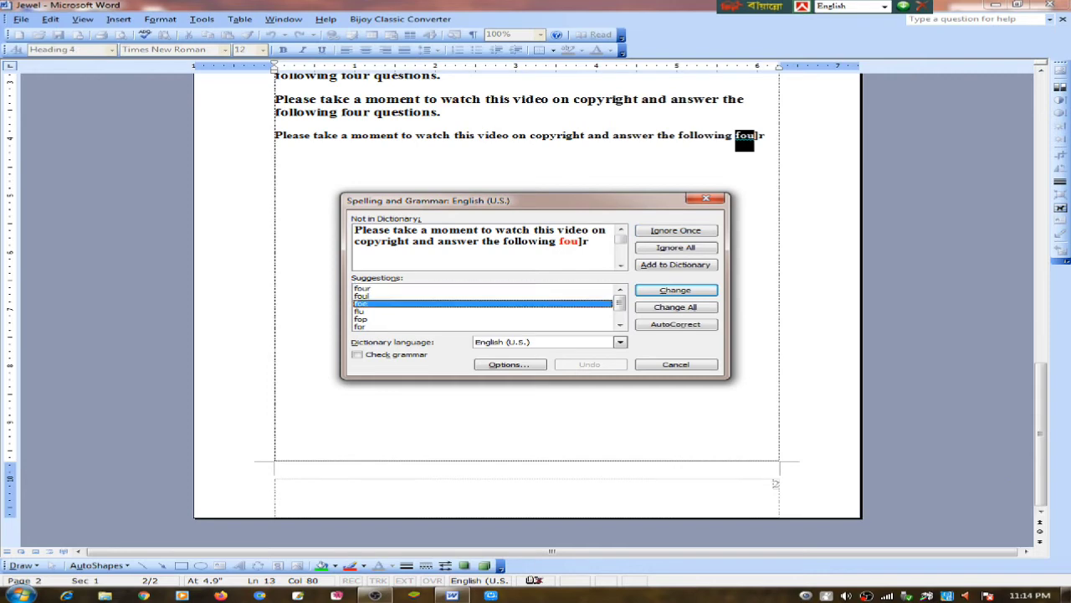
pyautogui.click(362, 288)
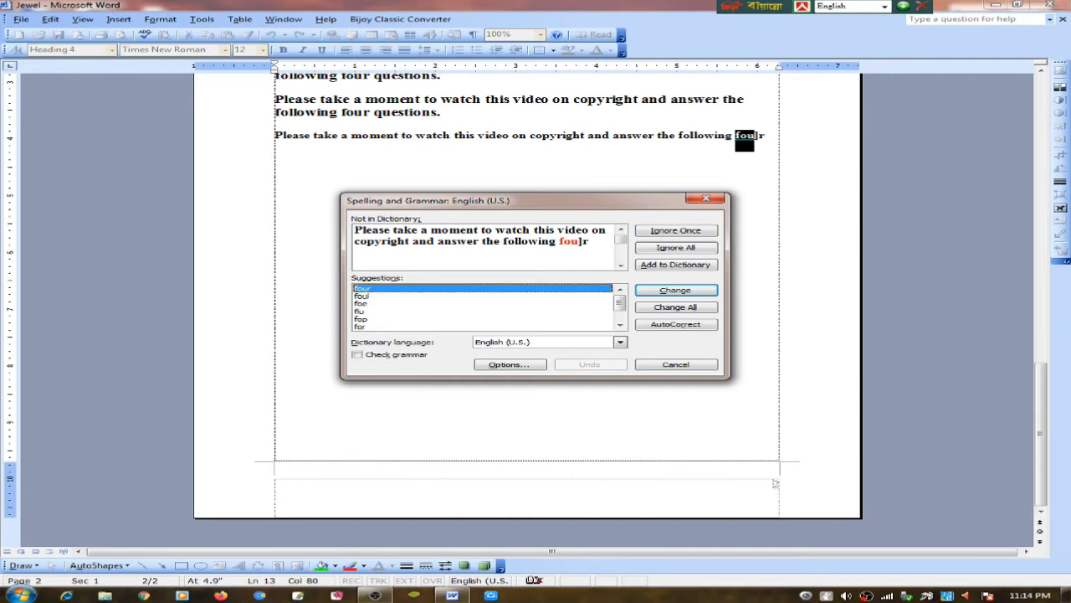
pyautogui.press('Return')
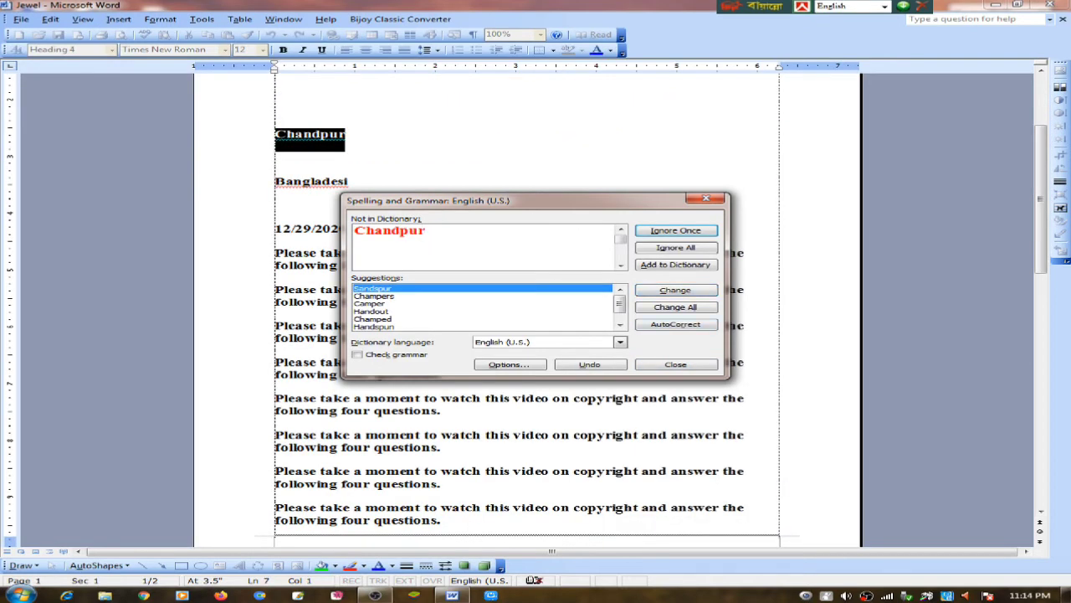
pyautogui.press('Escape')
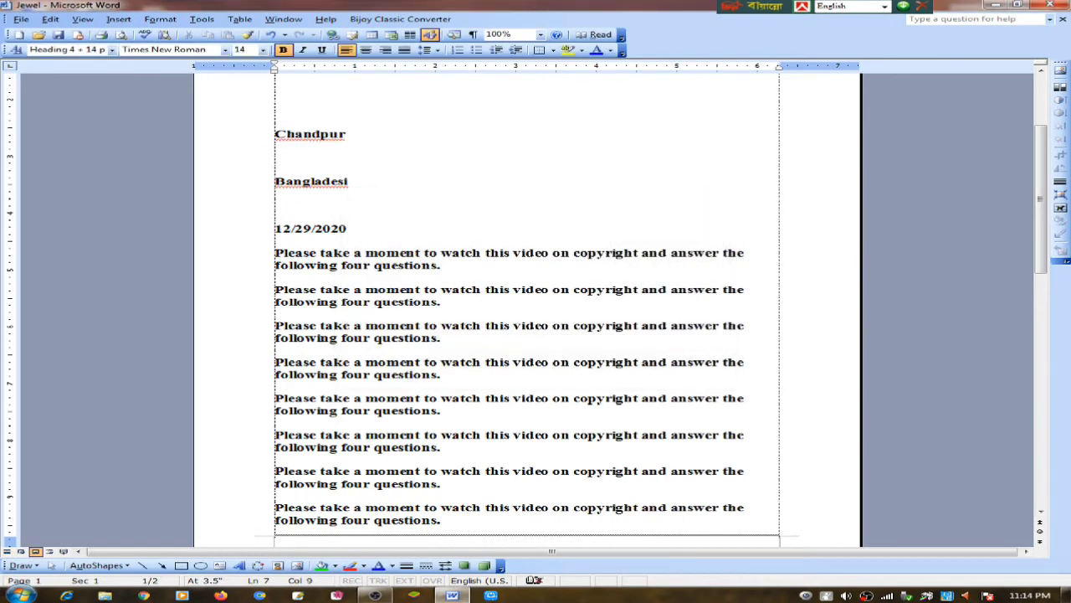
# Step: Correct 'Bangladesi' to 'Bangladesh' using the right-click spelling suggestion
pyautogui.moveTo(1041, 200); pyautogui.dragTo(1041, 153)
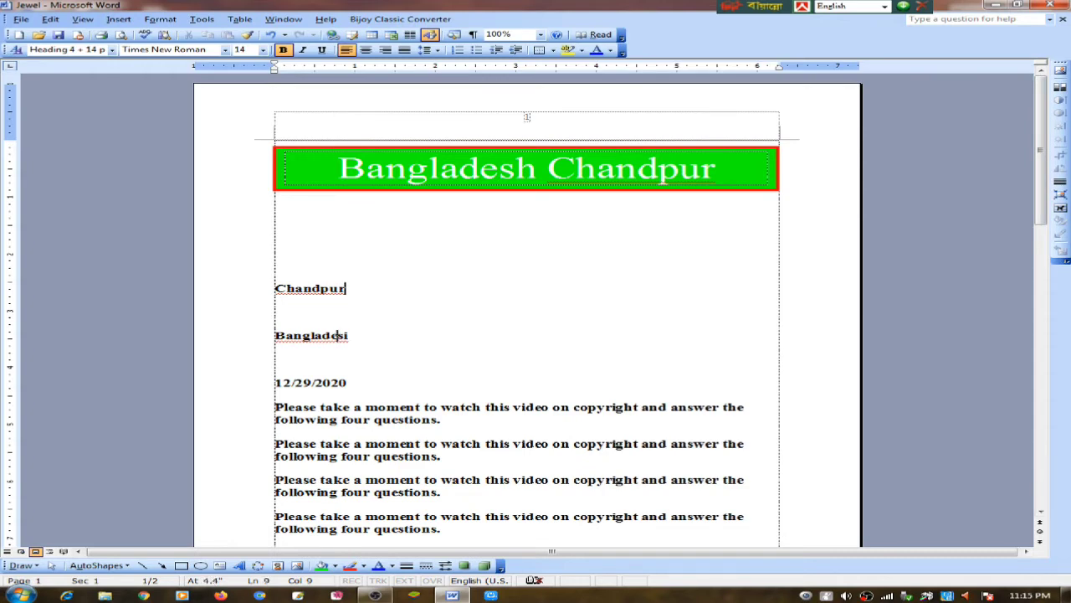
pyautogui.click(338, 335)
pyautogui.click(321, 335)
pyautogui.rightClick(348, 342)
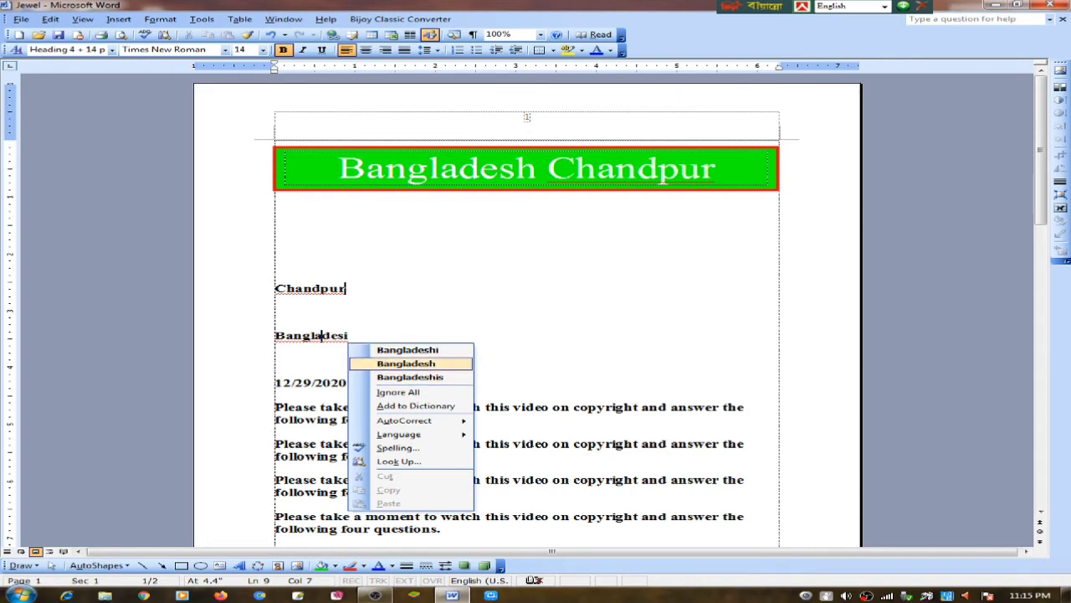
pyautogui.click(406, 364)
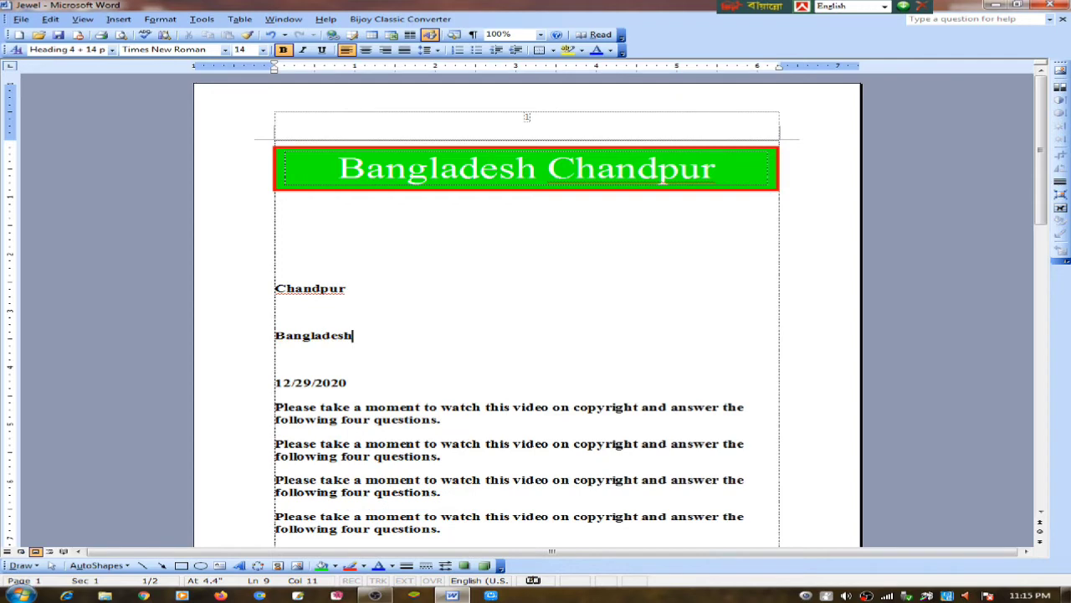
pyautogui.press('Down')
pyautogui.hotkey('alt', 't')
pyautogui.press('Down')
pyautogui.press('Down')
pyautogui.press('Down')
pyautogui.press('Up')
pyautogui.press('Up')
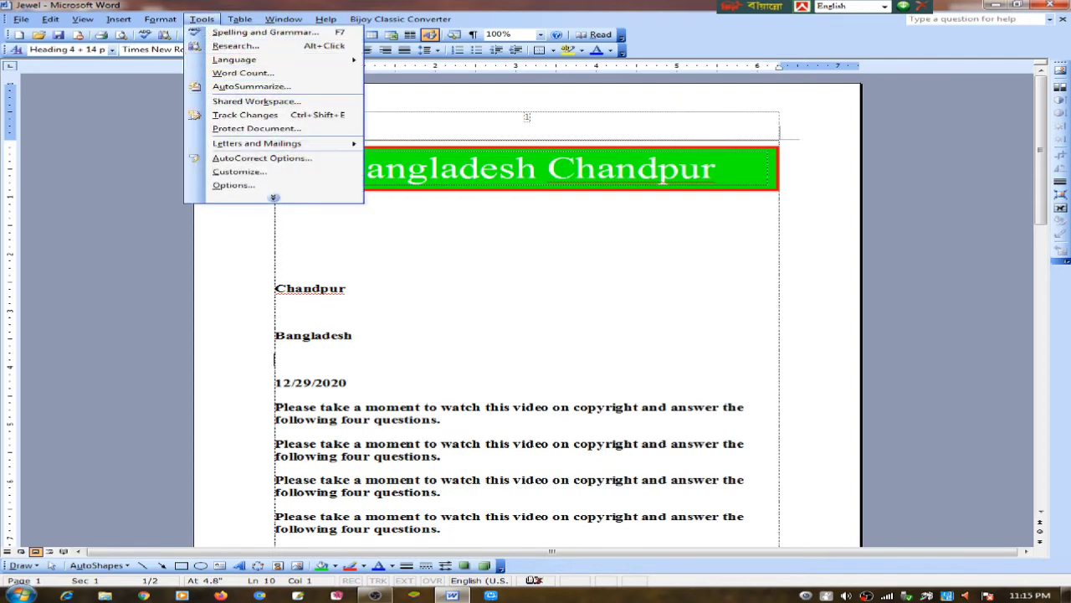
pyautogui.press('Up')
pyautogui.press('Up')
pyautogui.press('Down')
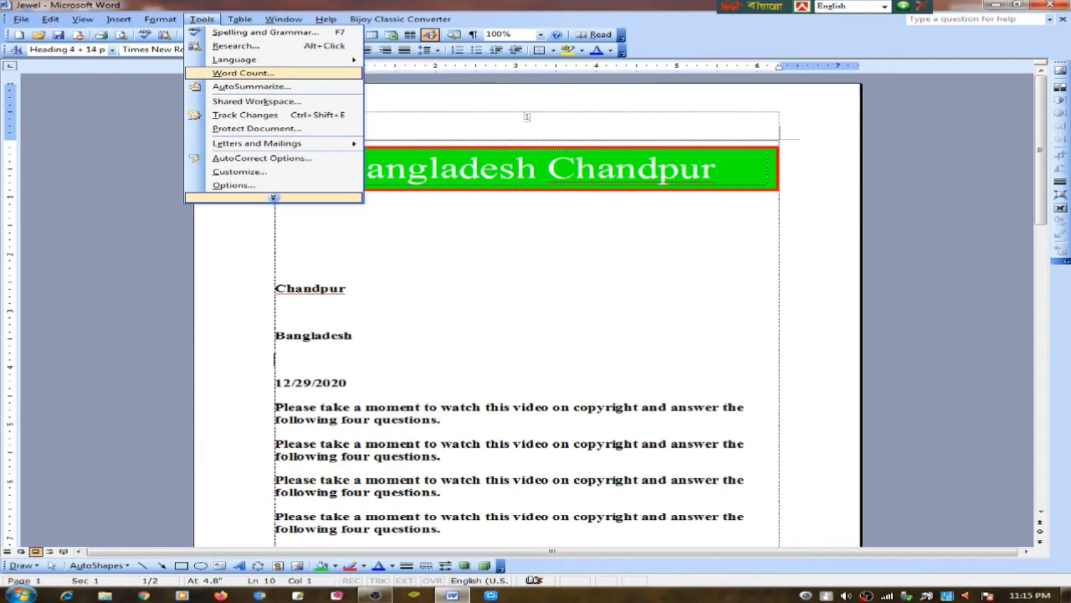
pyautogui.click(243, 73)
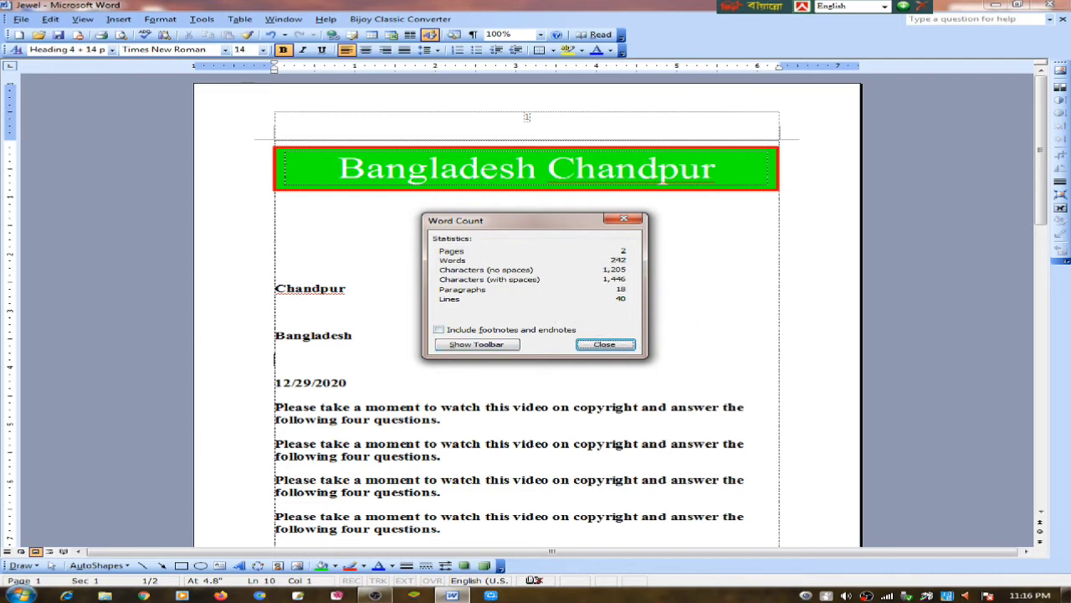
pyautogui.press('Return')
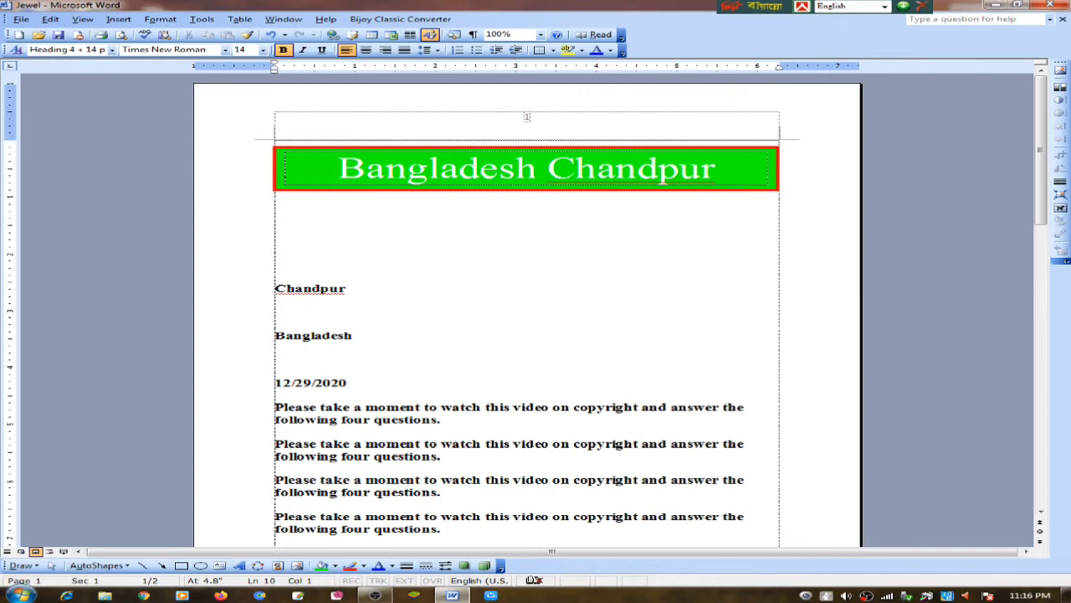
# Step: Insert an AutoSummarize executive summary of 100 words or less at the top of Jewel
pyautogui.hotkey('alt', 't')
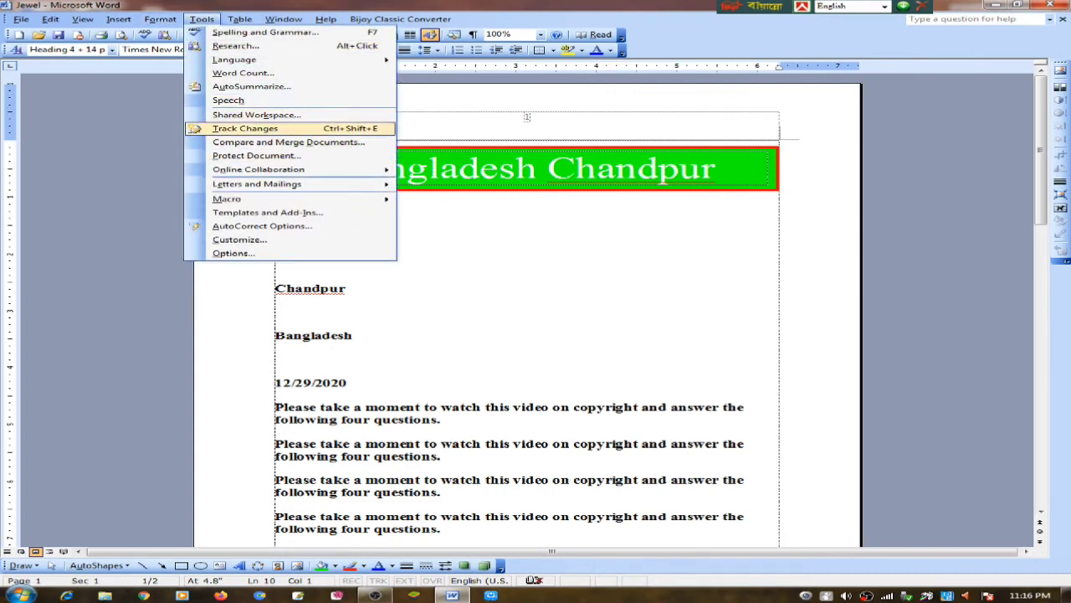
pyautogui.press('Up')
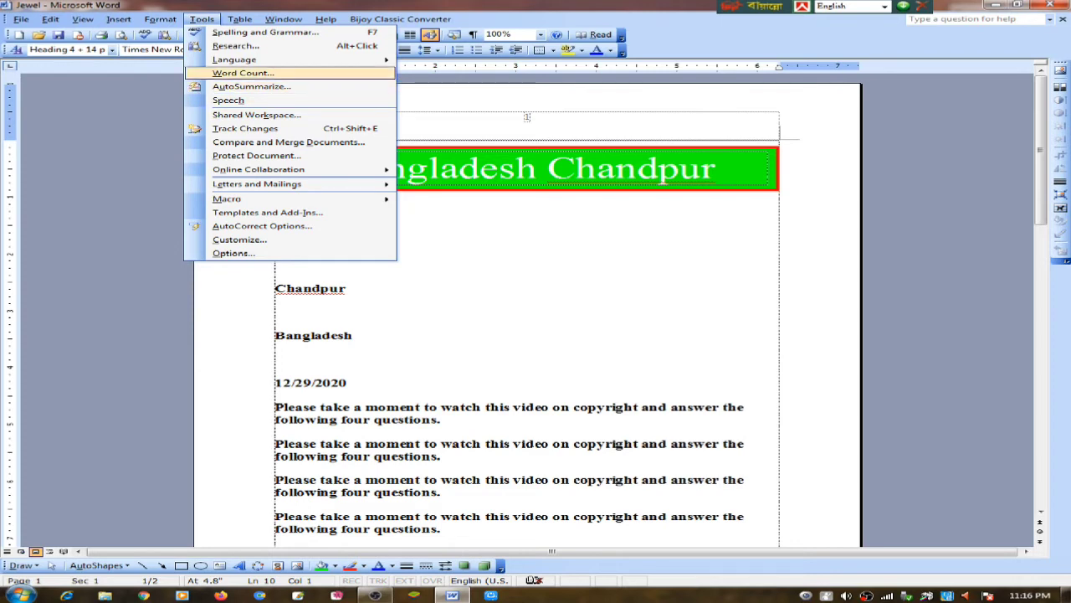
pyautogui.press('Down')
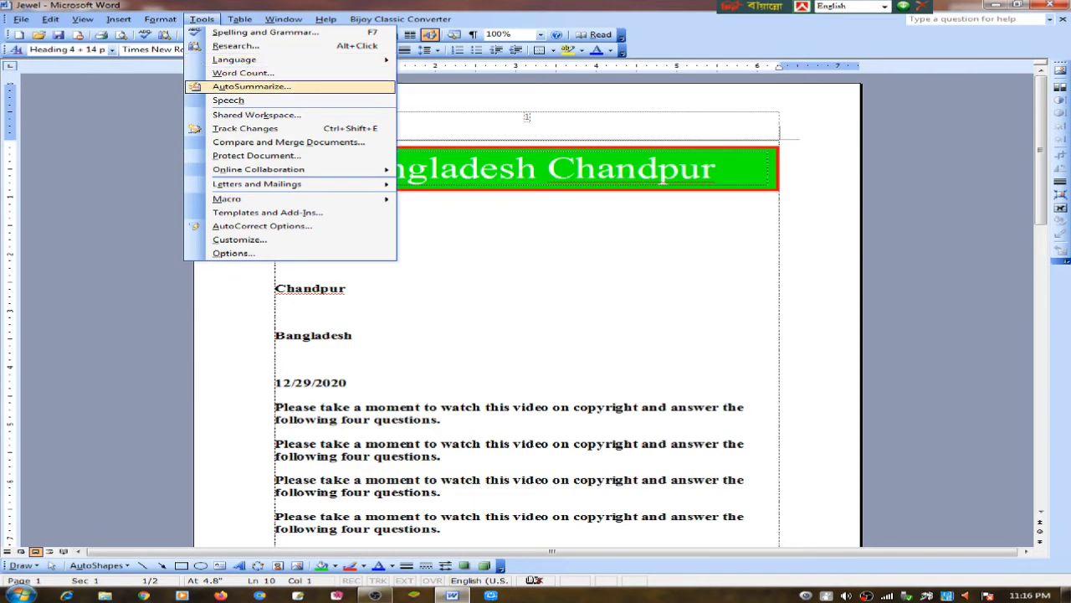
pyautogui.press('Return')
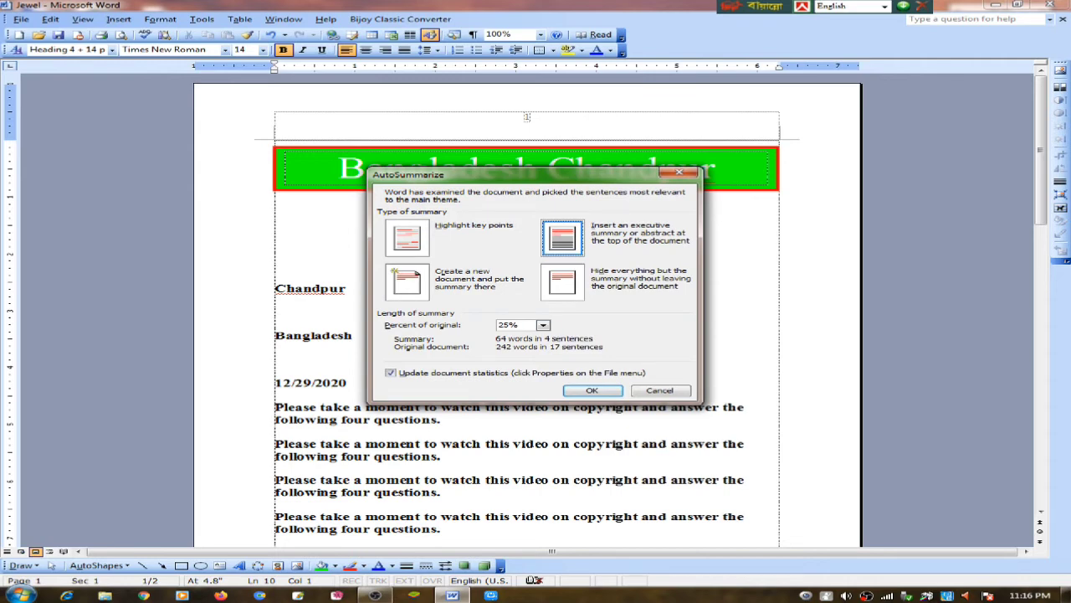
pyautogui.hotkey('alt', 'p')
pyautogui.hotkey('alt', 'Down')
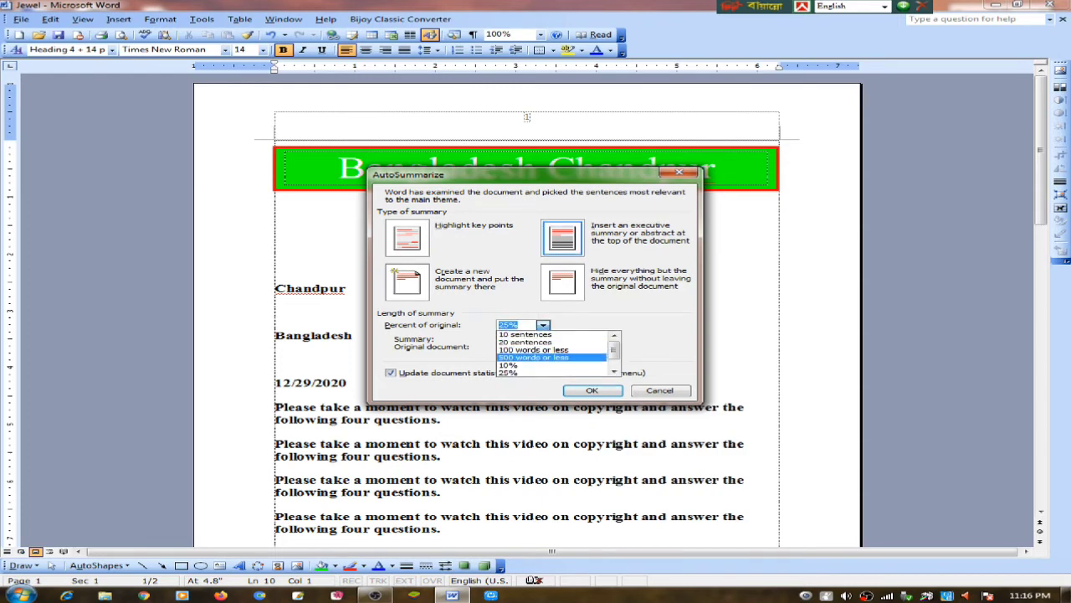
pyautogui.press('Up')
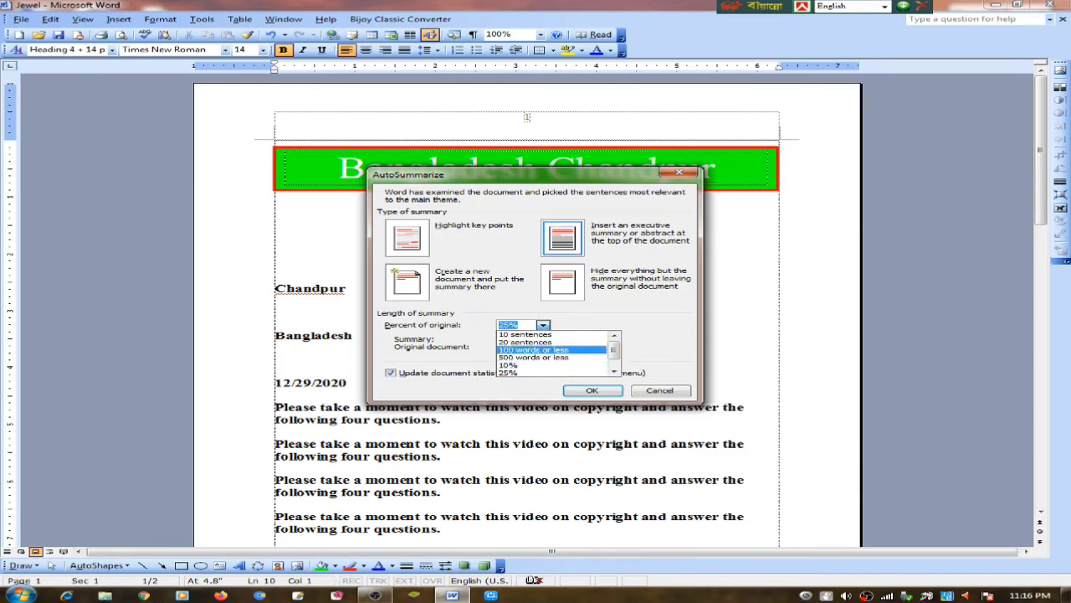
pyautogui.press('Return')
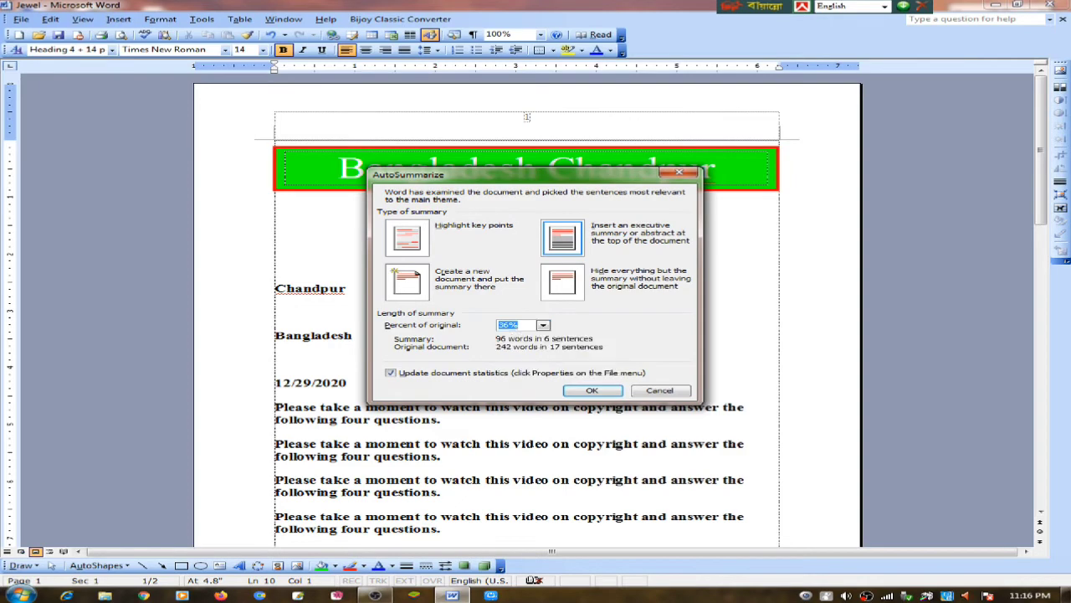
pyautogui.press('Return')
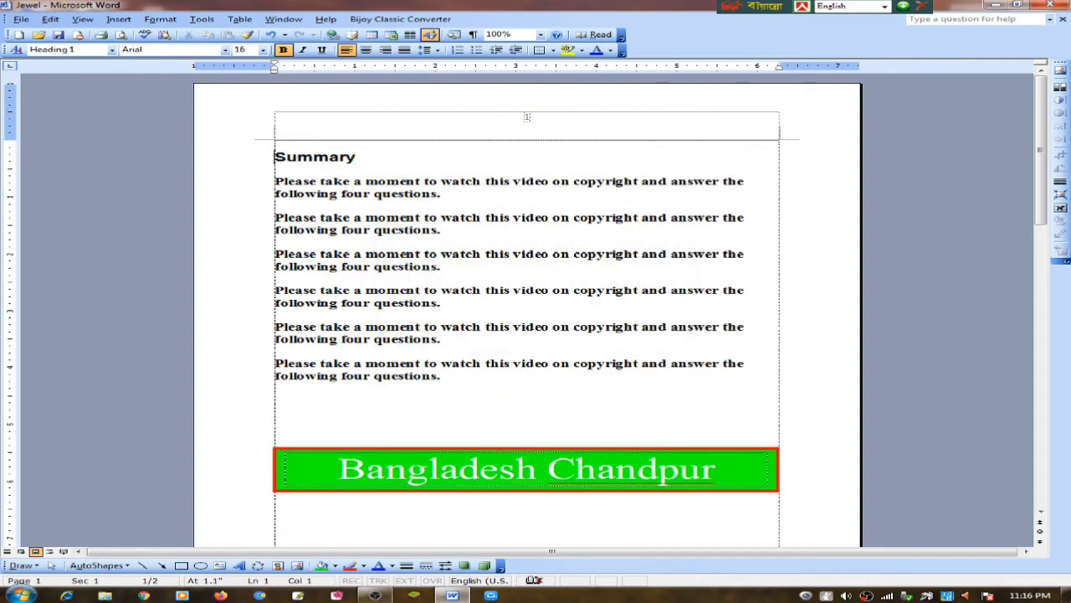
pyautogui.press('End')
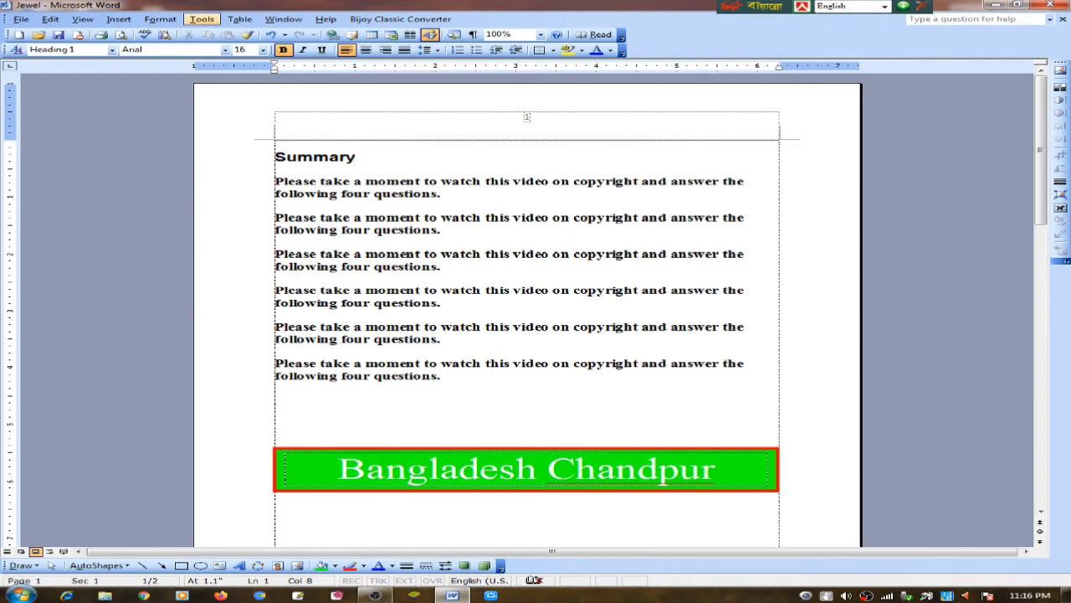
# Step: Toggle 'Show AutoCorrect Options buttons' in the AutoCorrect Options dialog, then close it
pyautogui.press('Down')
pyautogui.press('Down')
pyautogui.press('Up')
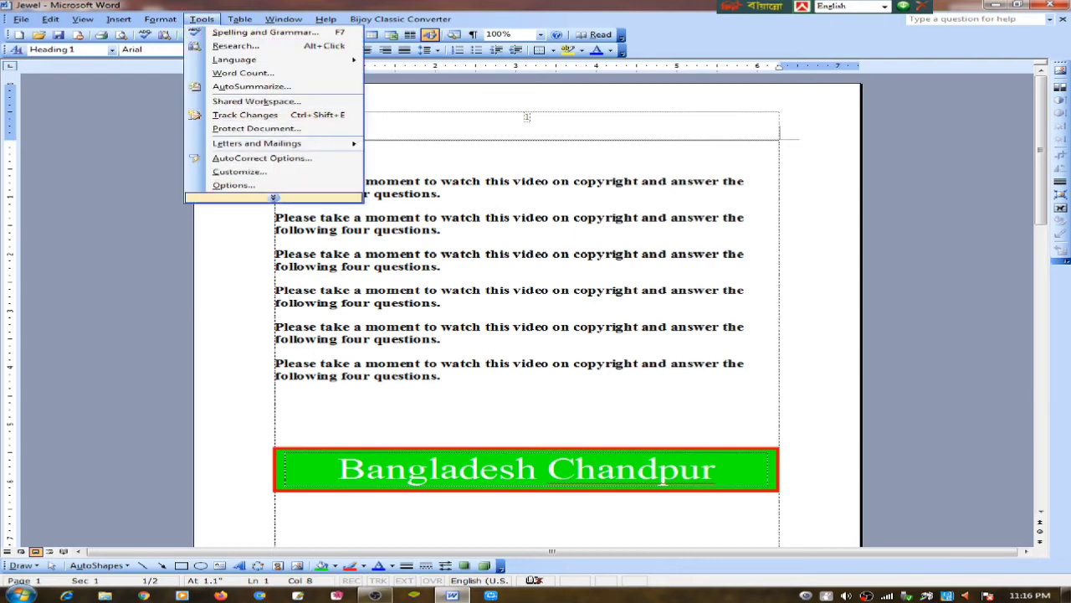
pyautogui.press('Return')
pyautogui.press('Up')
pyautogui.press('Down')
pyautogui.press('Down')
pyautogui.press('Down')
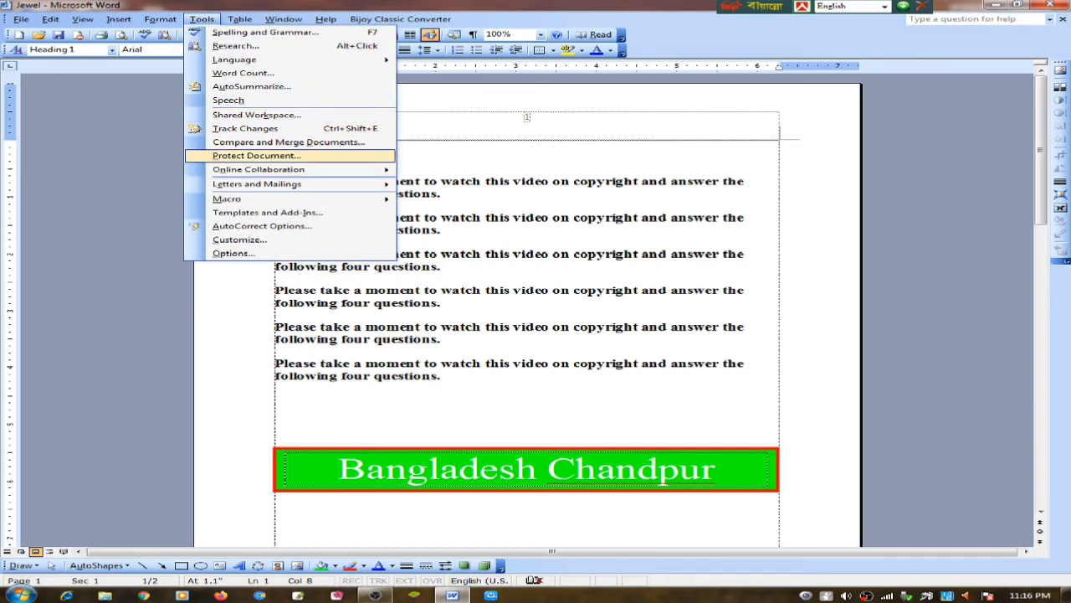
pyautogui.press('Down')
pyautogui.press('Down')
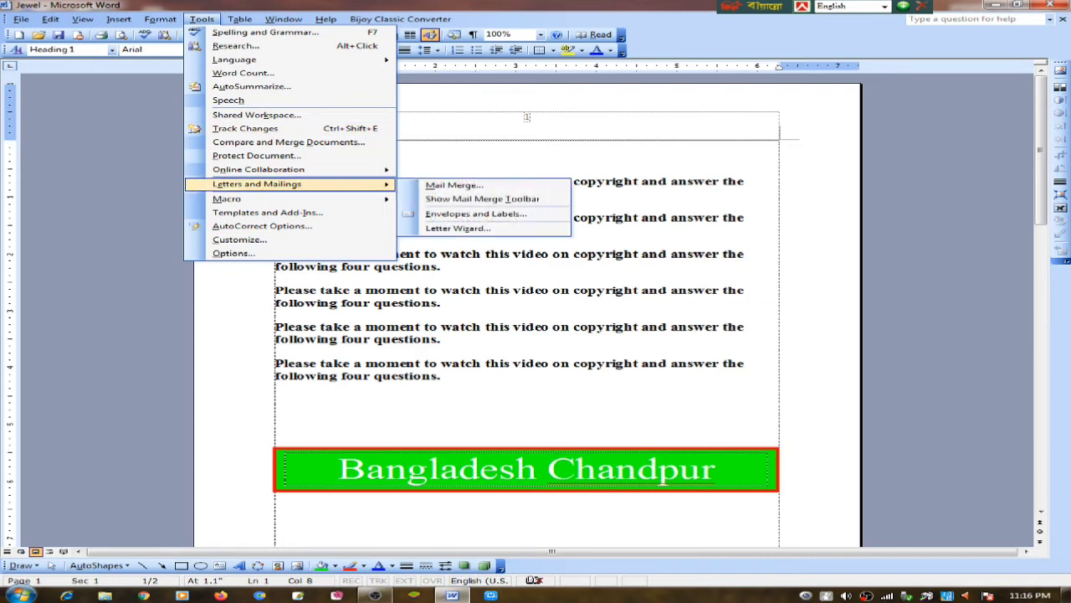
pyautogui.press('Down')
pyautogui.press('Down')
pyautogui.press('Down')
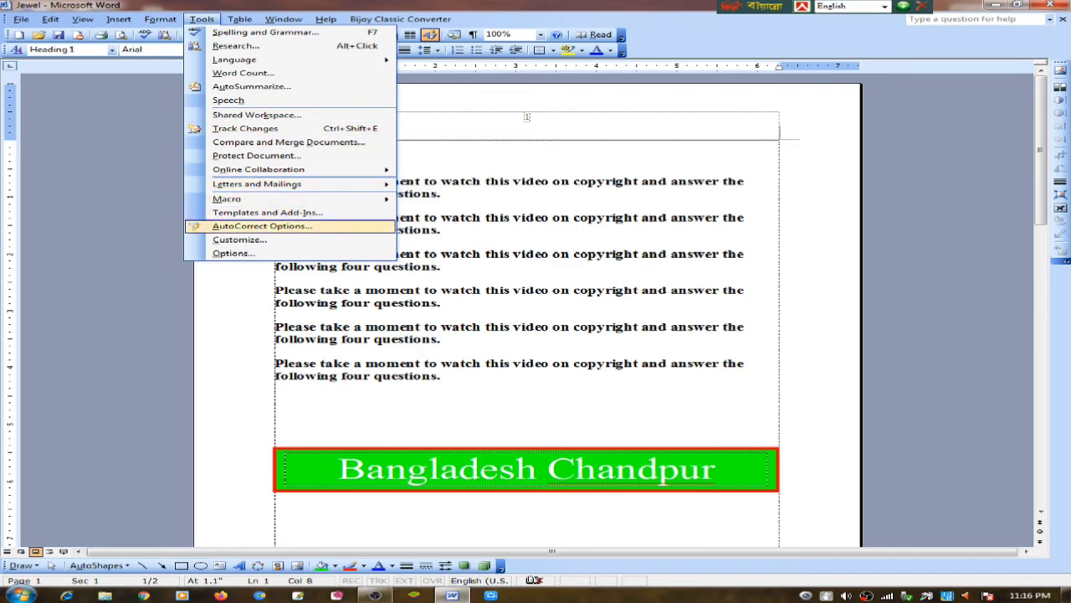
pyautogui.press('Return')
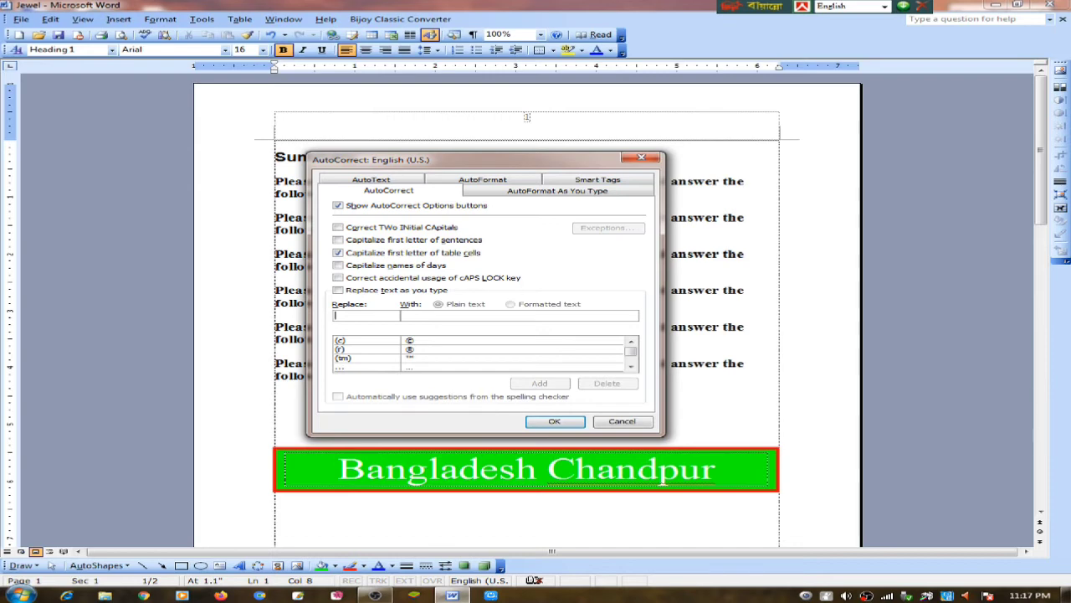
pyautogui.click(338, 206)
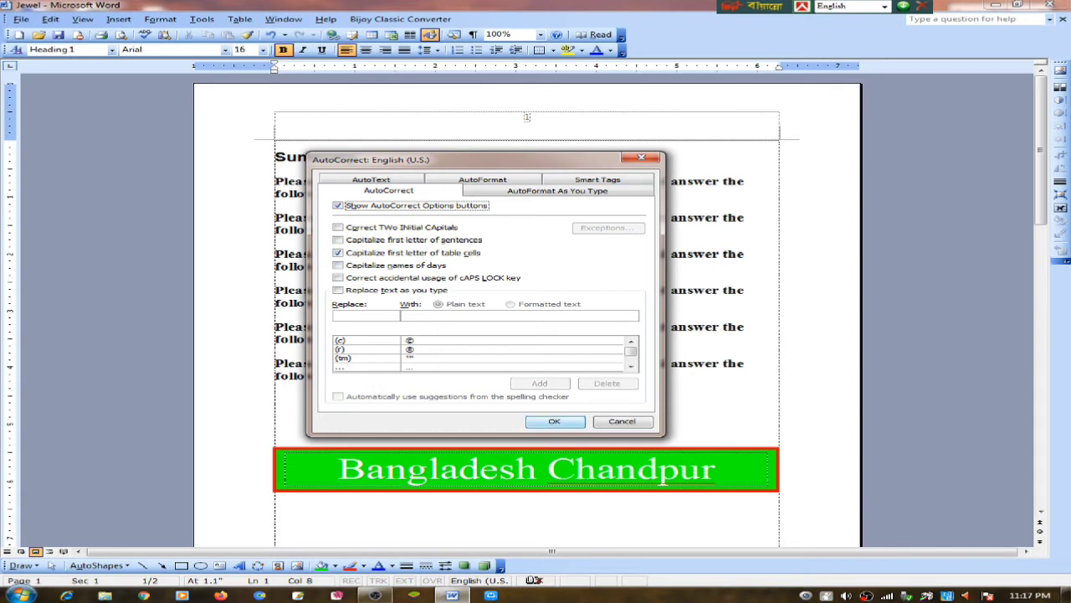
pyautogui.press('Return')
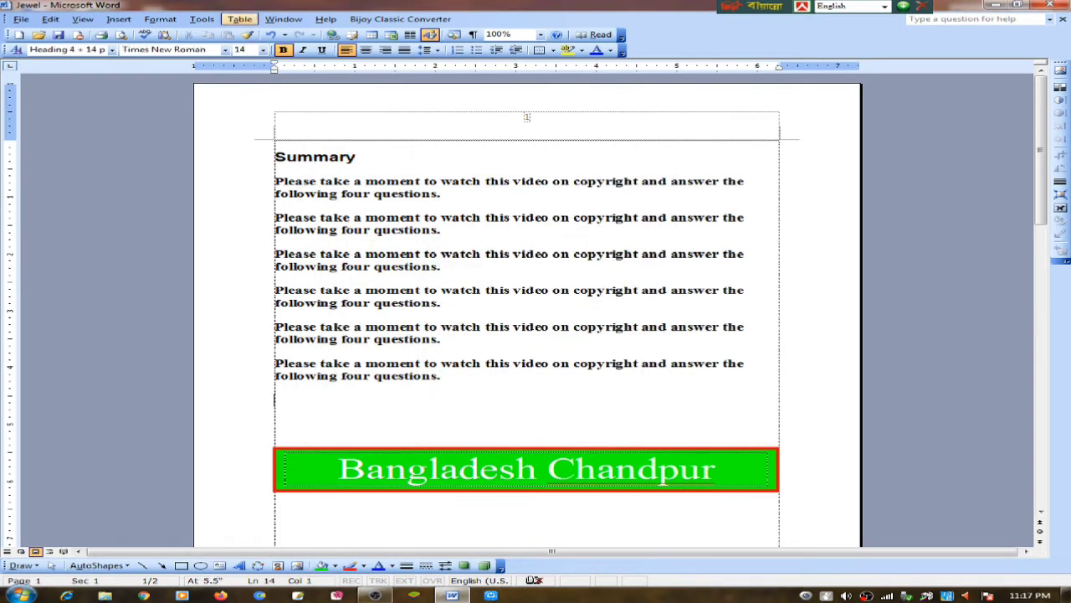
# Step: Open the Tools > Customize dialog and close it again
pyautogui.click(240, 18)
pyautogui.moveTo(202, 19)
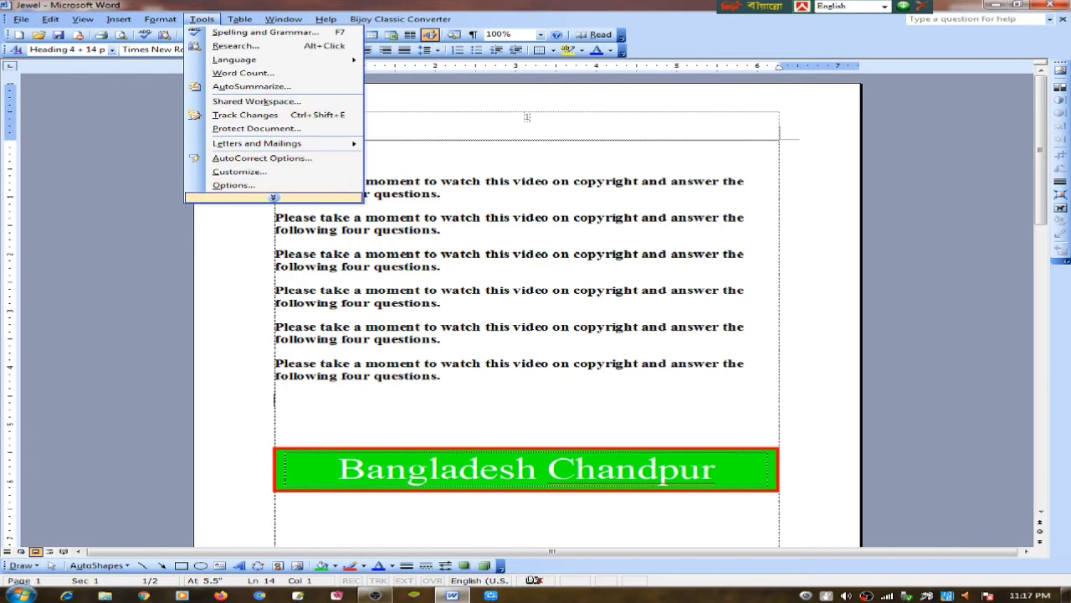
pyautogui.press('Return')
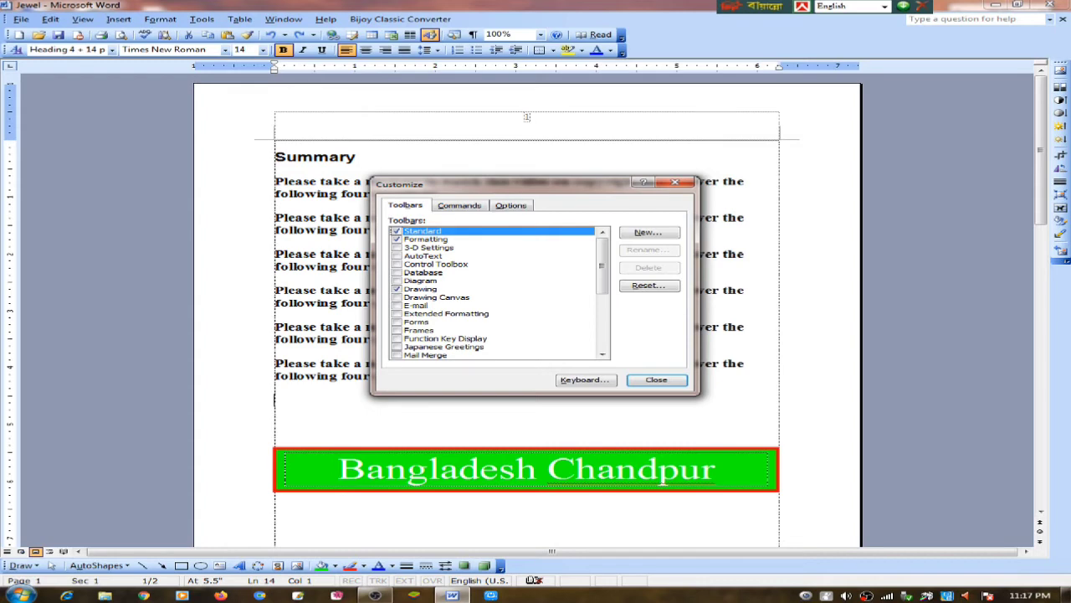
pyautogui.press('Escape')
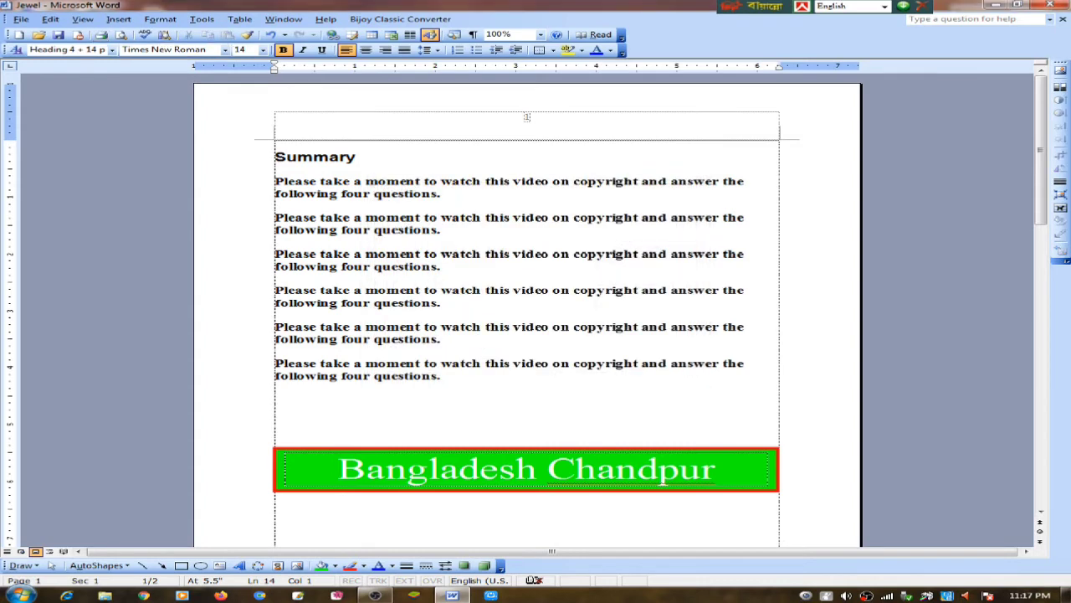
# Step: Look through the View > Toolbars submenu, then dismiss it
pyautogui.click(82, 18)
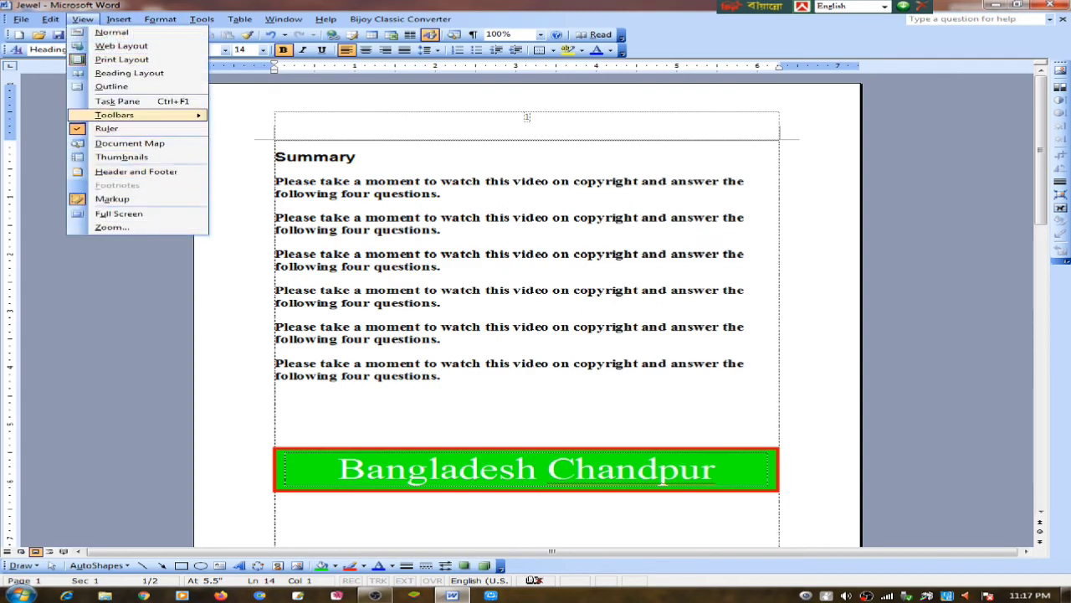
pyautogui.moveTo(126, 114)
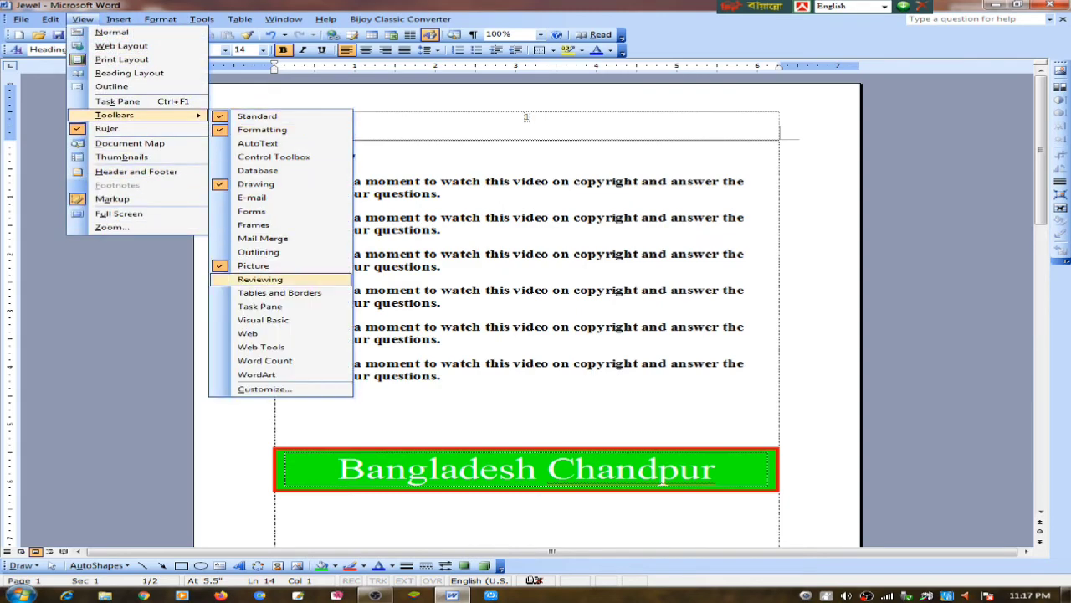
pyautogui.click(664, 479)
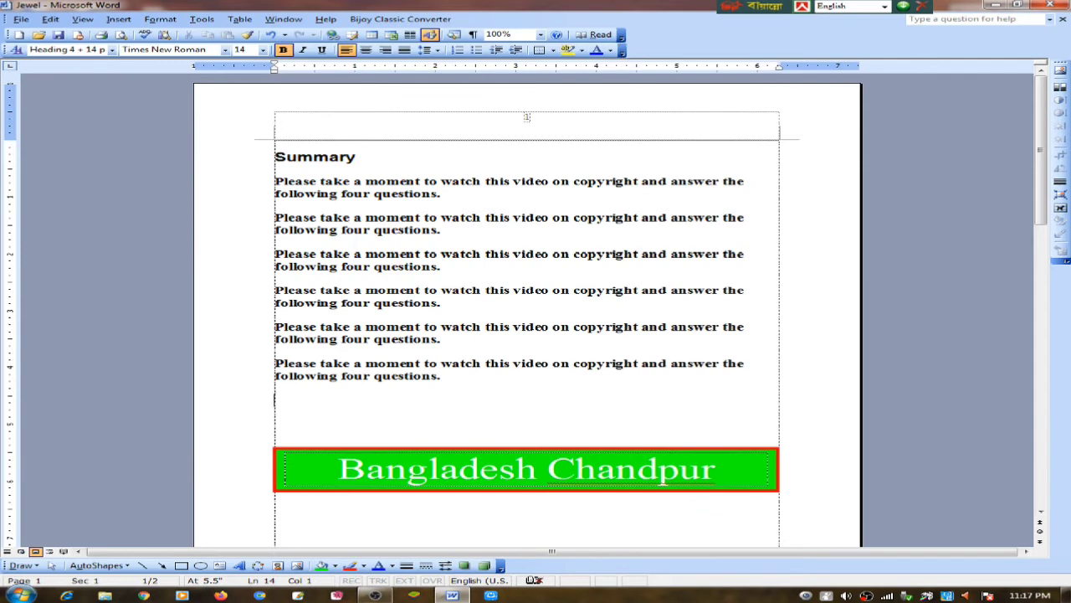
# Step: Browse the Insert and Table menus, ending on the Tools menu with Customize highlighted
pyautogui.click(118, 18)
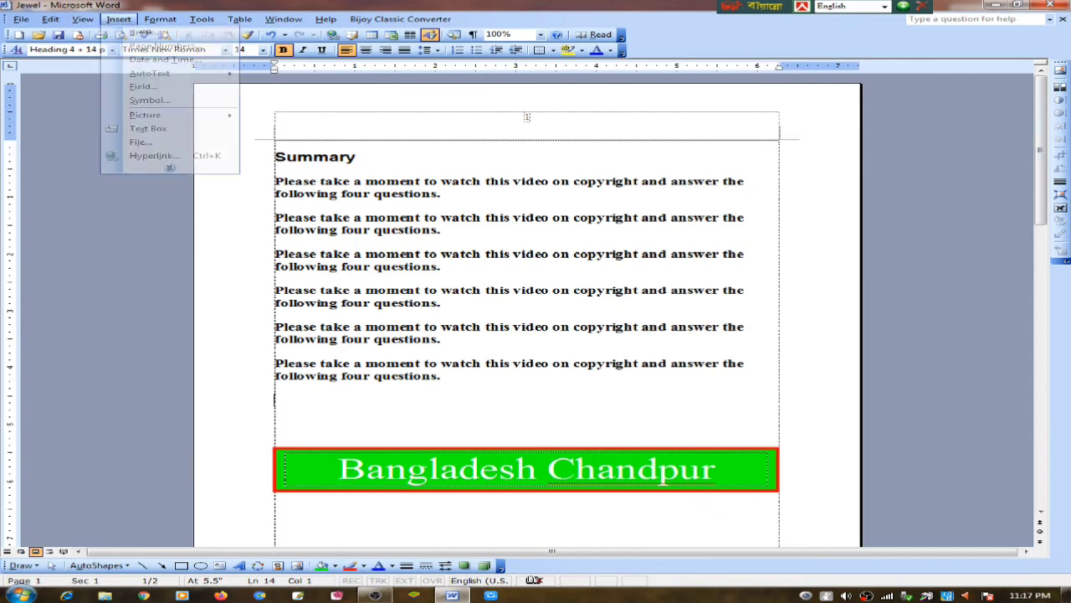
pyautogui.press('Up')
pyautogui.press('Up')
pyautogui.press('Up')
pyautogui.press('Right')
pyautogui.press('Right')
pyautogui.press('Right')
pyautogui.press('Right')
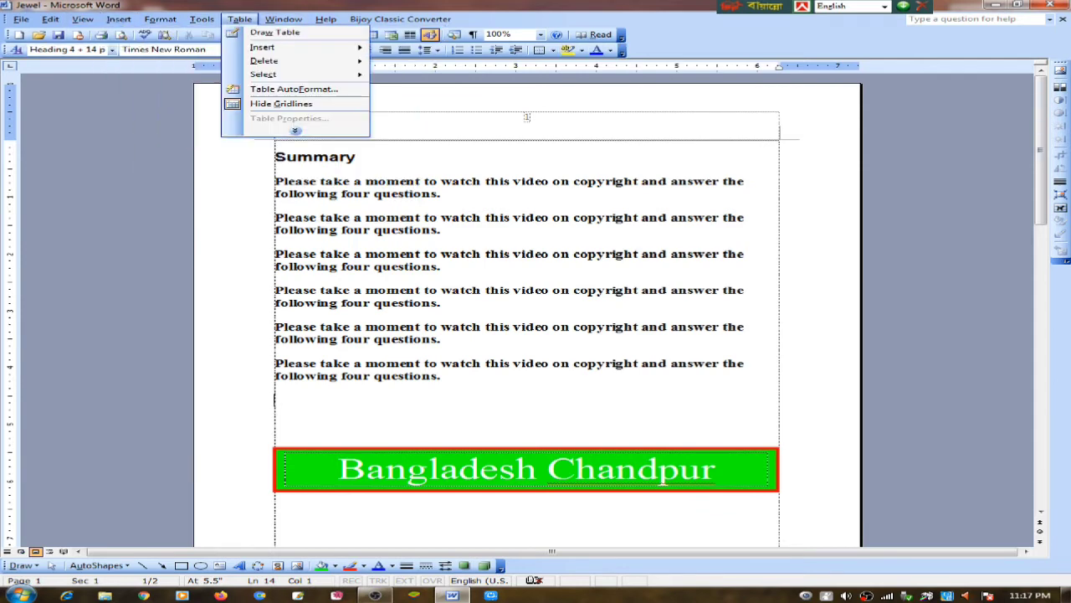
pyautogui.press('Left')
pyautogui.press('Escape')
pyautogui.press('Down')
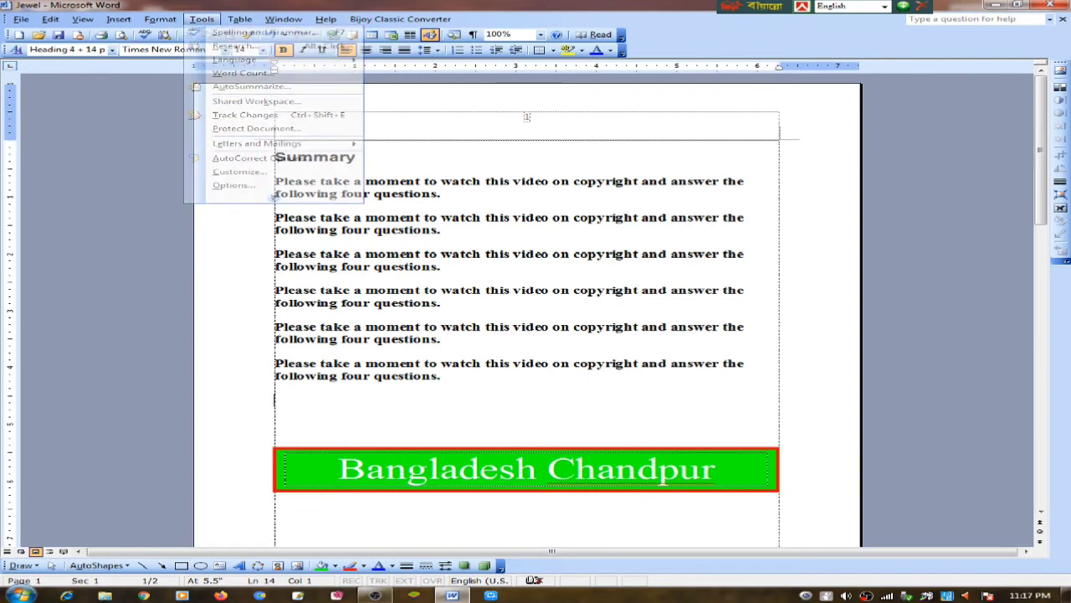
pyautogui.press('Up')
pyautogui.press('Down')
pyautogui.press('Up')
pyautogui.press('Up')
# Step: Open the Customize dialog and scan its Toolbars list
pyautogui.press('Down')
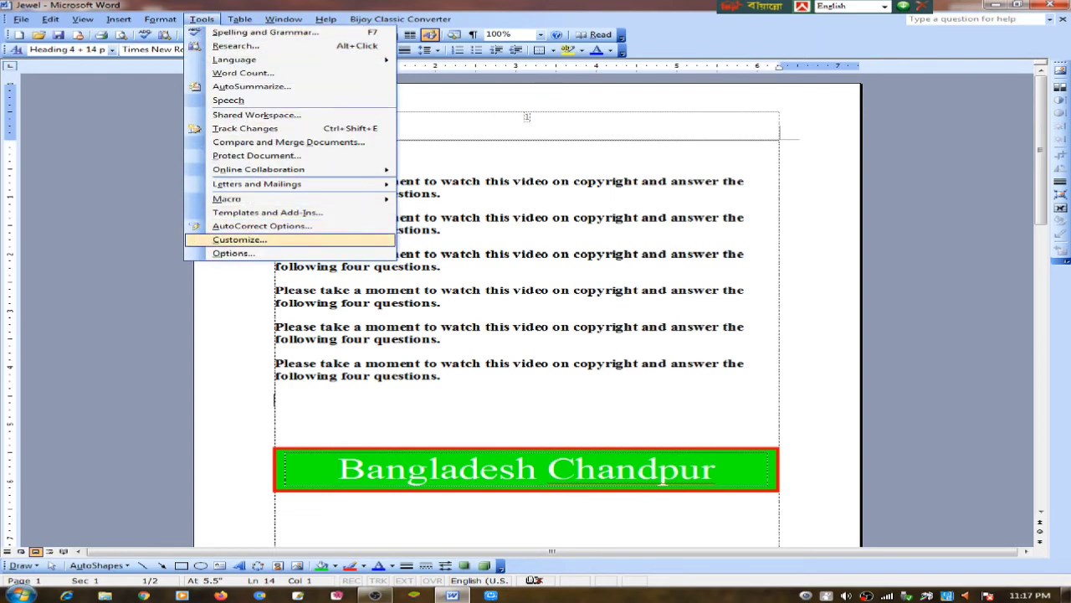
pyautogui.press('Return')
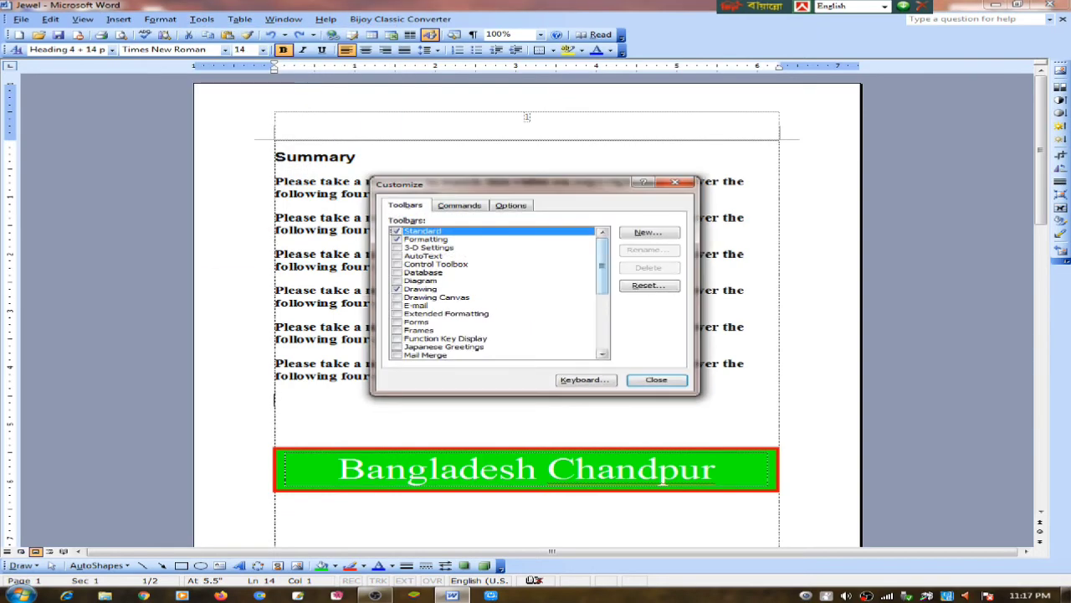
pyautogui.press('End')
pyautogui.press('pageup')
pyautogui.press('Home')
pyautogui.press('End')
pyautogui.press('Home')
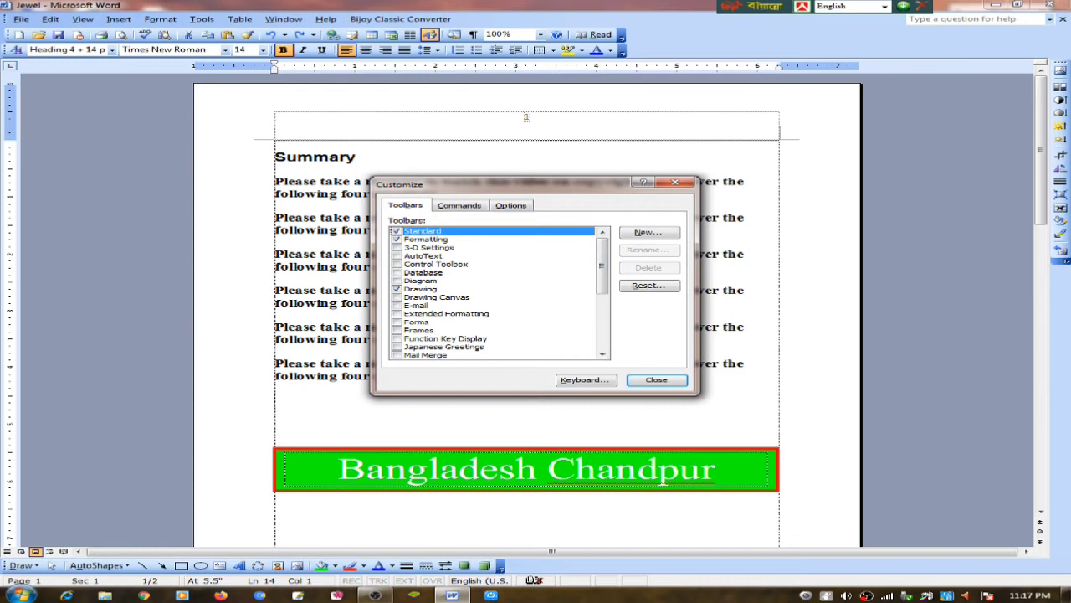
# Step: Browse the Commands page categories, select Edit, then move to the Options page
pyautogui.hotkey('ctrl', 'Tab')
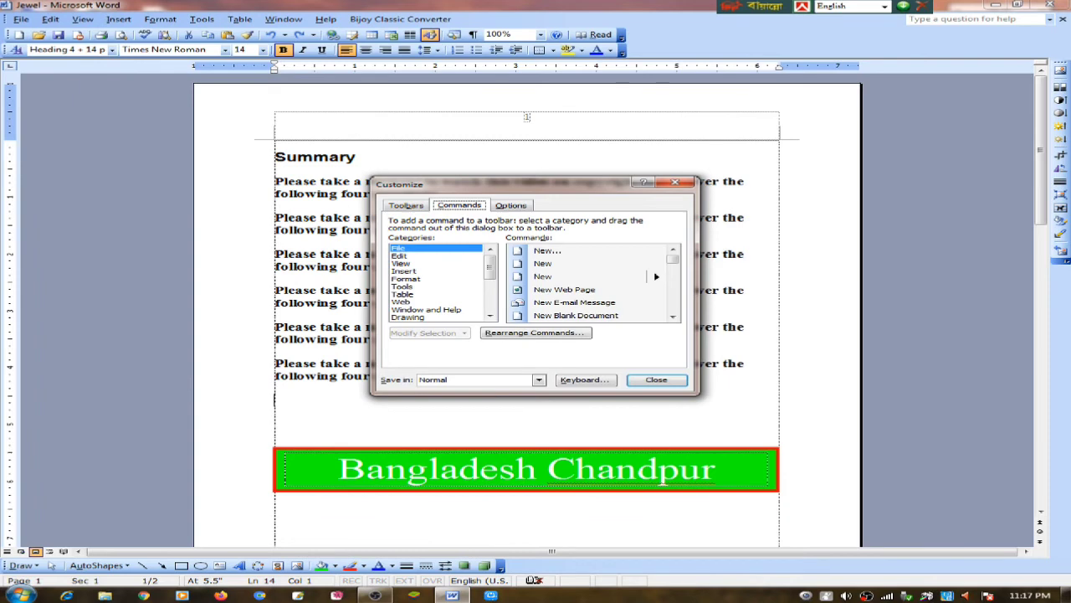
pyautogui.scroll(-3, 437, 282)
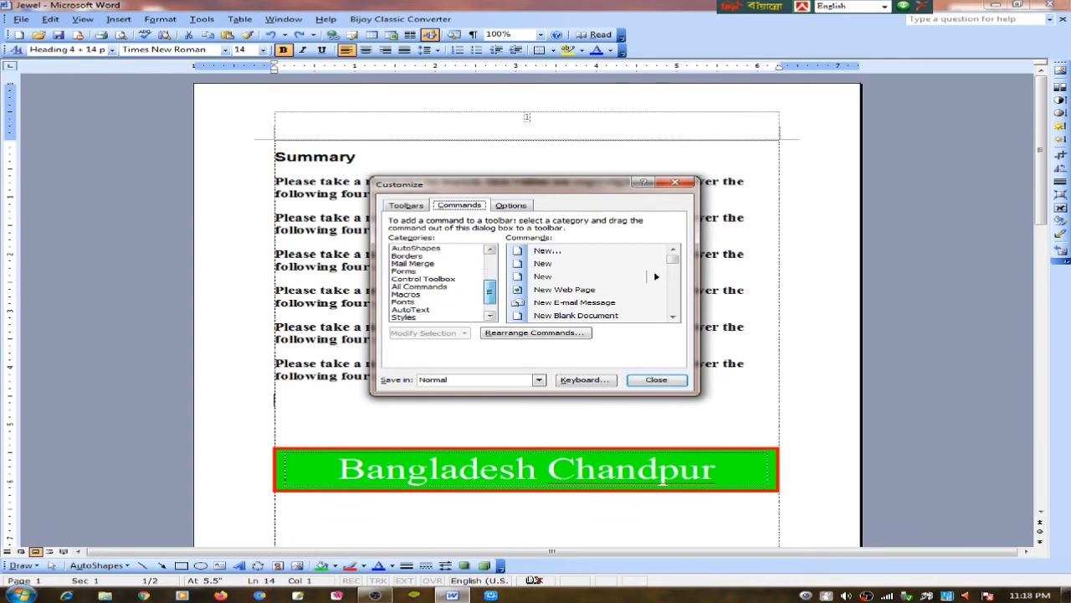
pyautogui.scroll(-2, 437, 282)
pyautogui.scroll(5, 436, 282)
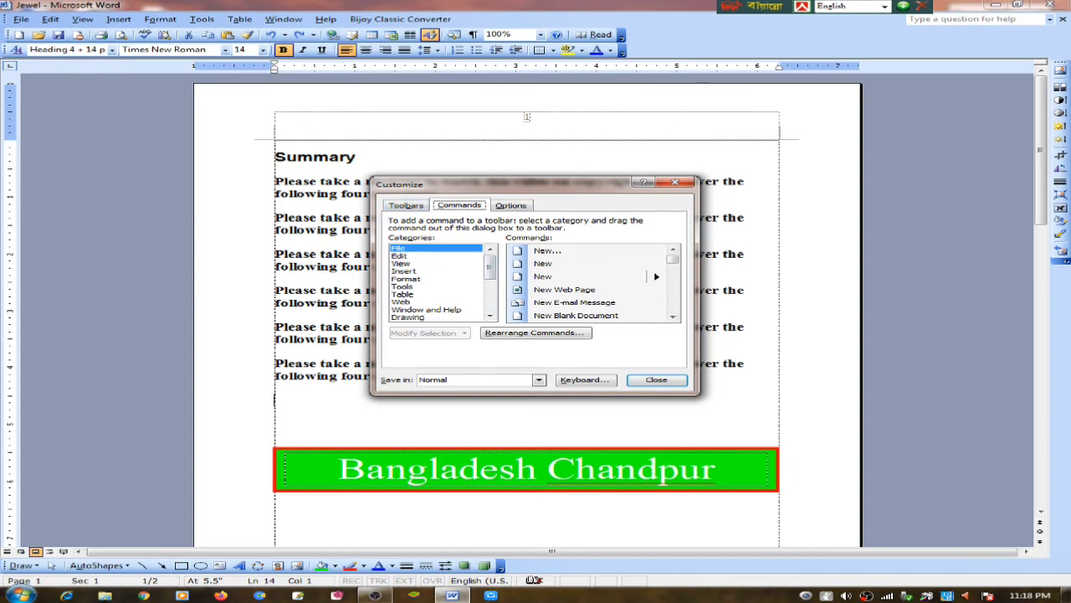
pyautogui.scroll(-4, 594, 282)
pyautogui.scroll(-4, 593, 282)
pyautogui.scroll(-2, 594, 282)
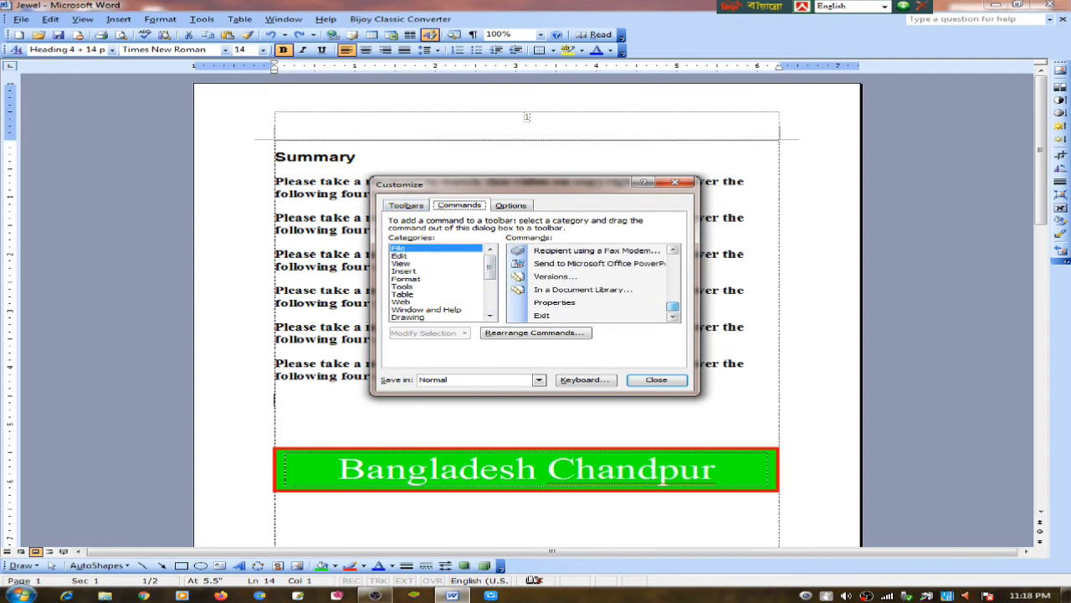
pyautogui.scroll(2, 663, 481)
pyautogui.scroll(2, 663, 481)
pyautogui.scroll(1, 663, 481)
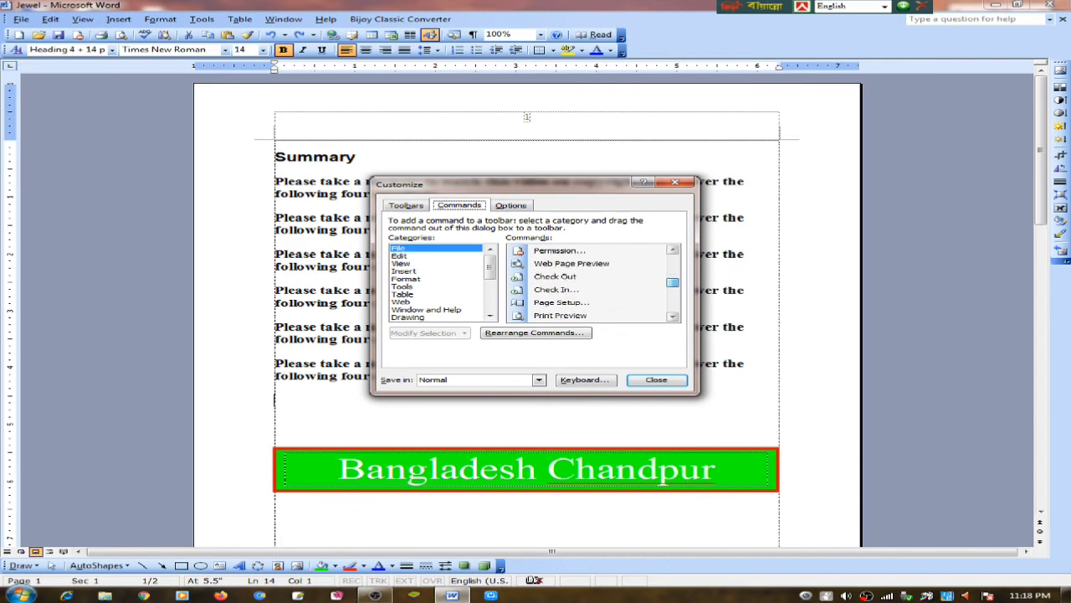
pyautogui.scroll(-3, 663, 481)
pyautogui.scroll(4, 663, 482)
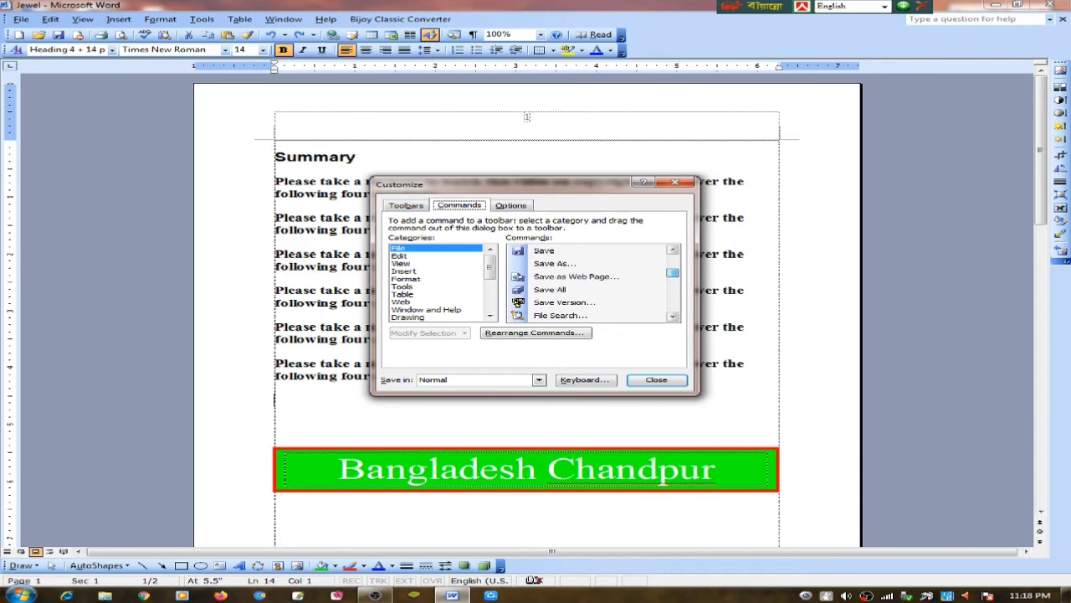
pyautogui.scroll(4, 663, 481)
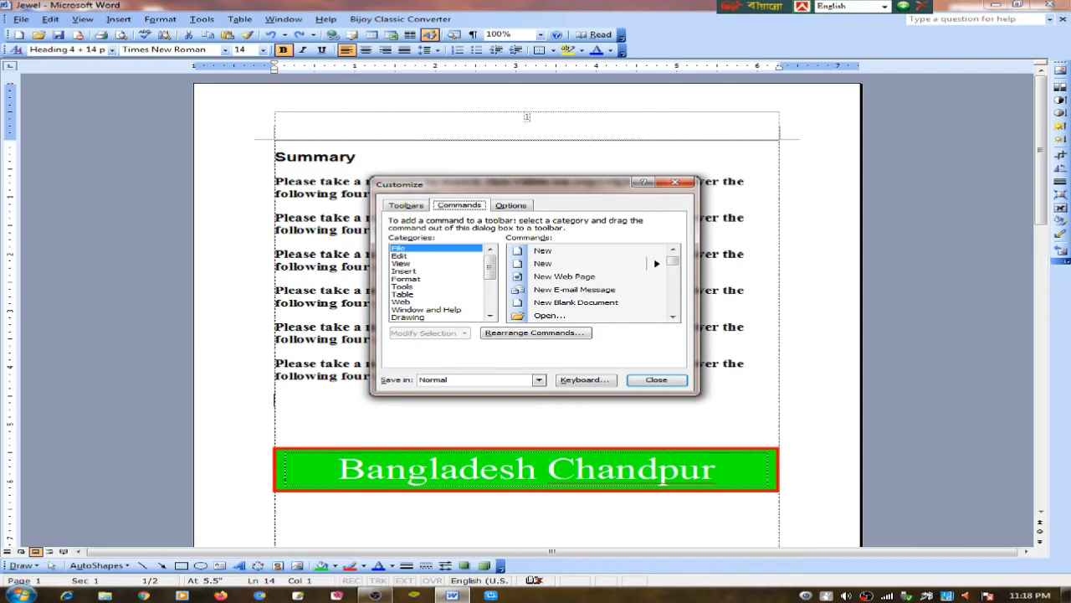
pyautogui.click(419, 255)
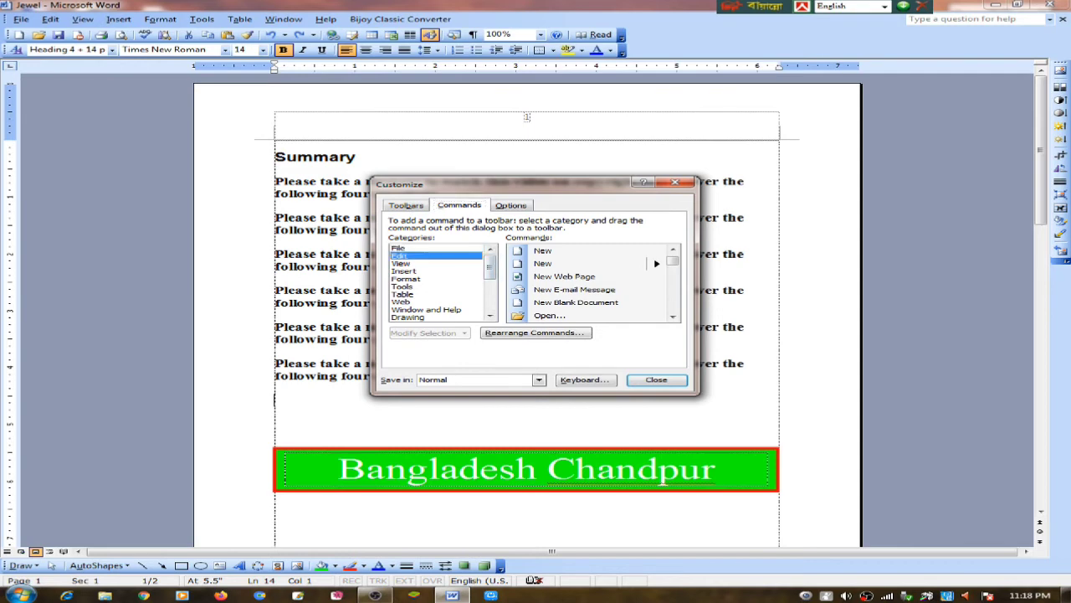
pyautogui.press('Down')
pyautogui.press('Up')
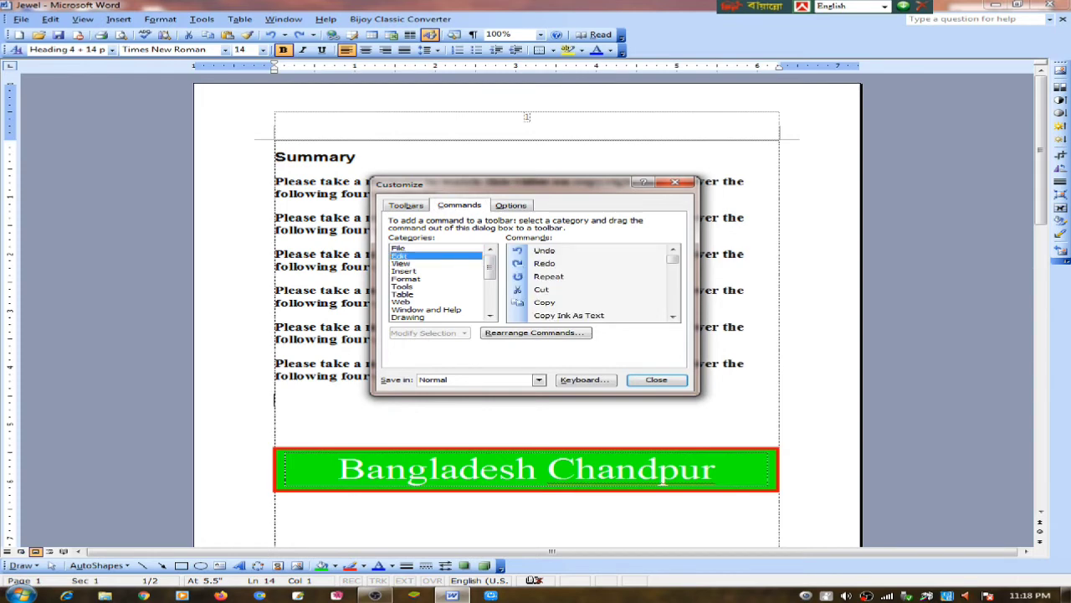
pyautogui.hotkey('ctrl', 'Tab')
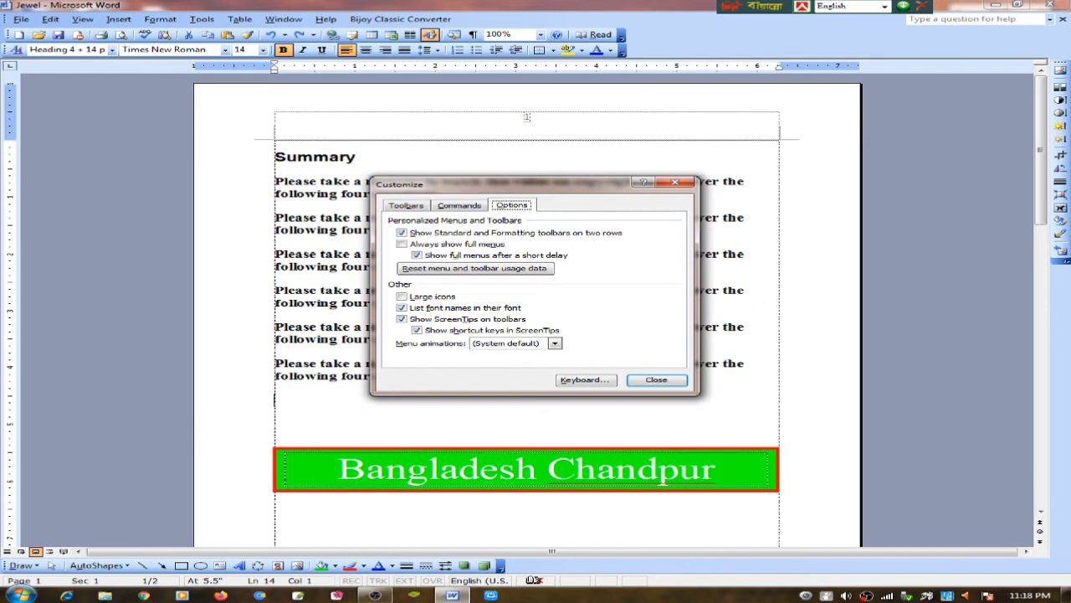
# Step: Turn on Large icons for the toolbars and close the Customize dialog
pyautogui.click(402, 296)
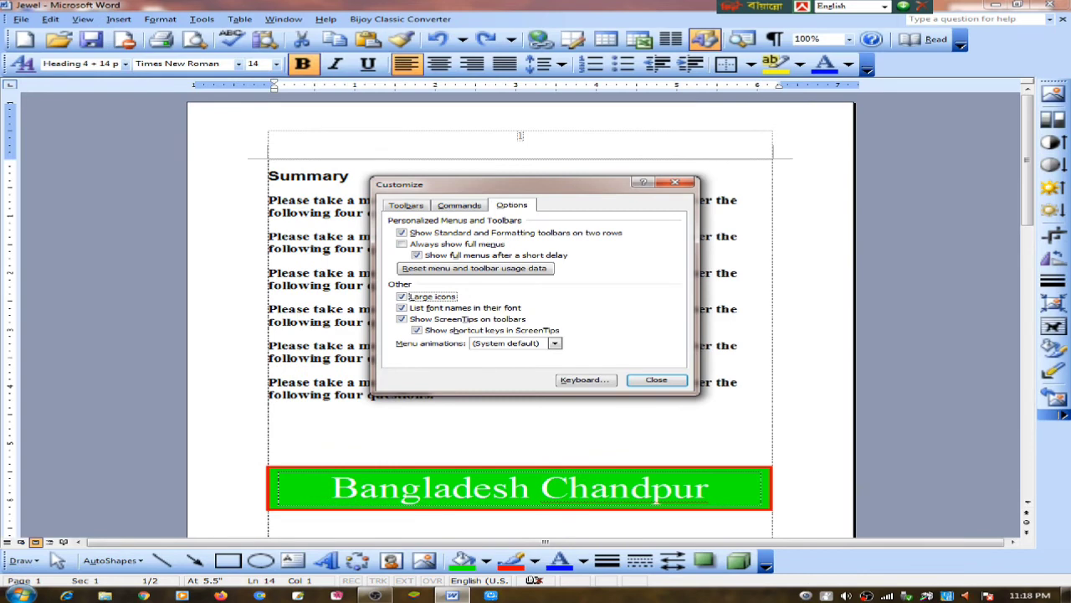
pyautogui.press('Escape')
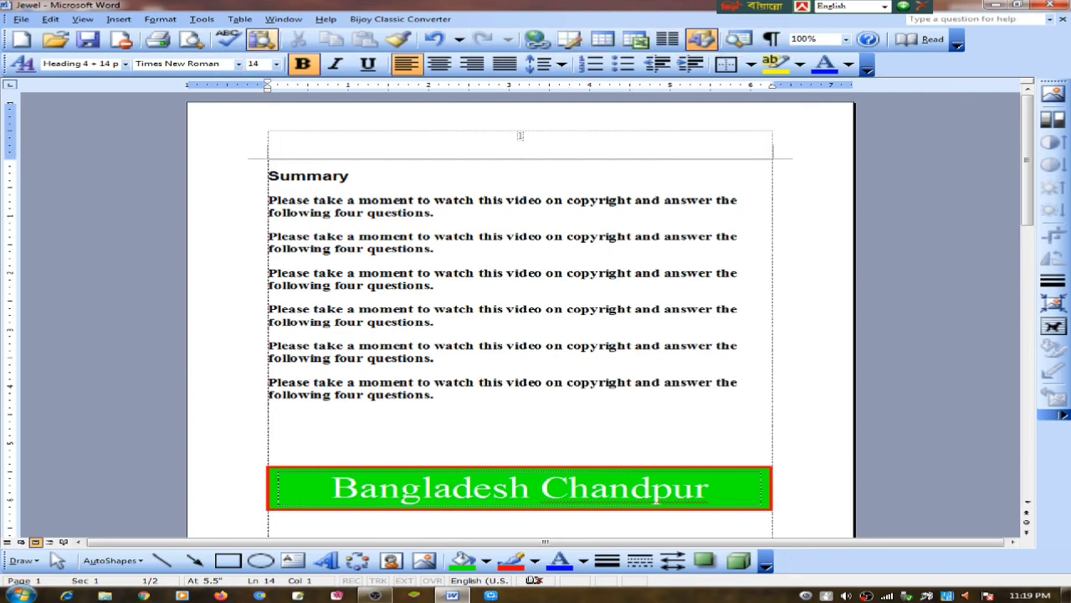
# Step: In Customize, switch Large icons off and back on, then close the dialog
pyautogui.click(202, 18)
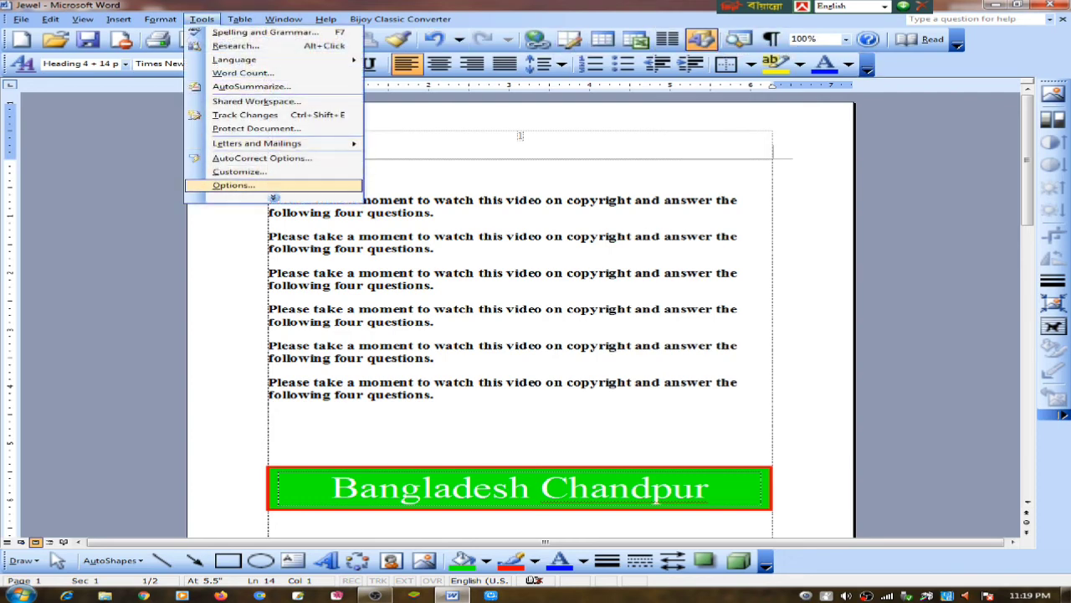
pyautogui.click(239, 171)
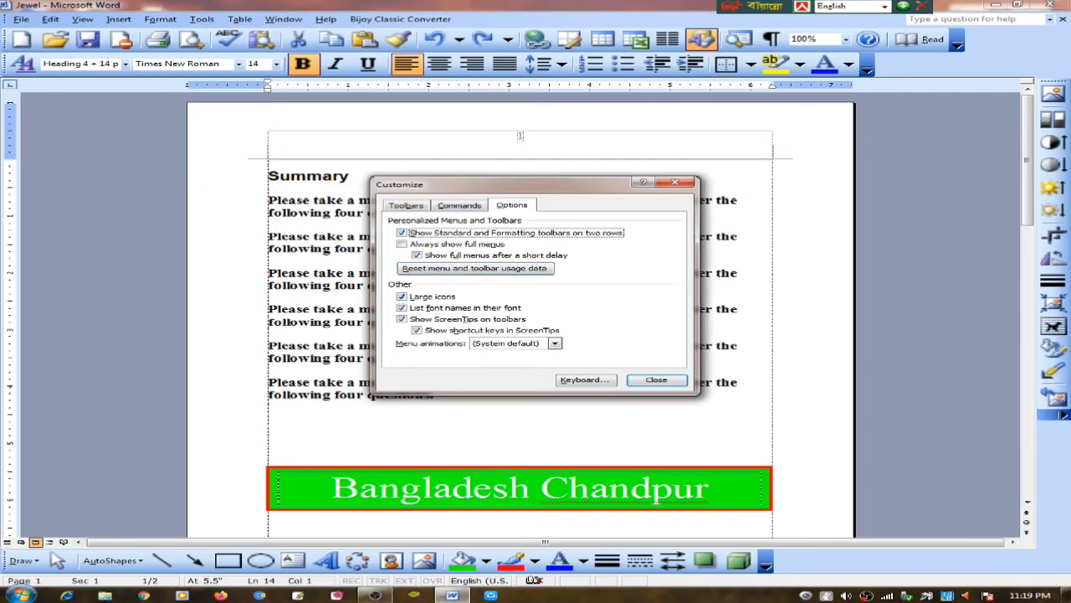
pyautogui.click(402, 297)
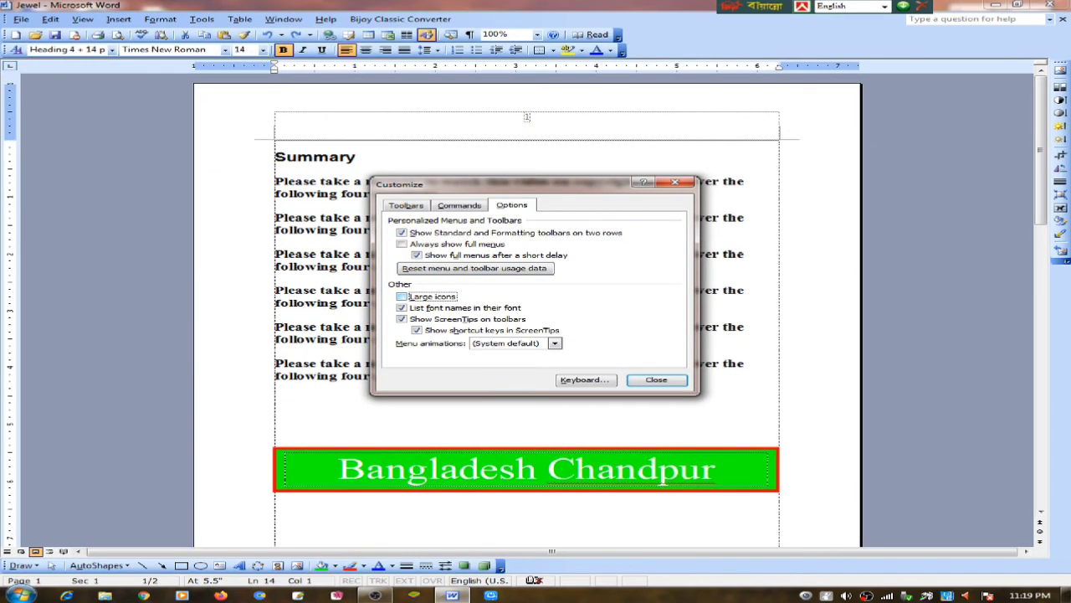
pyautogui.press('space')
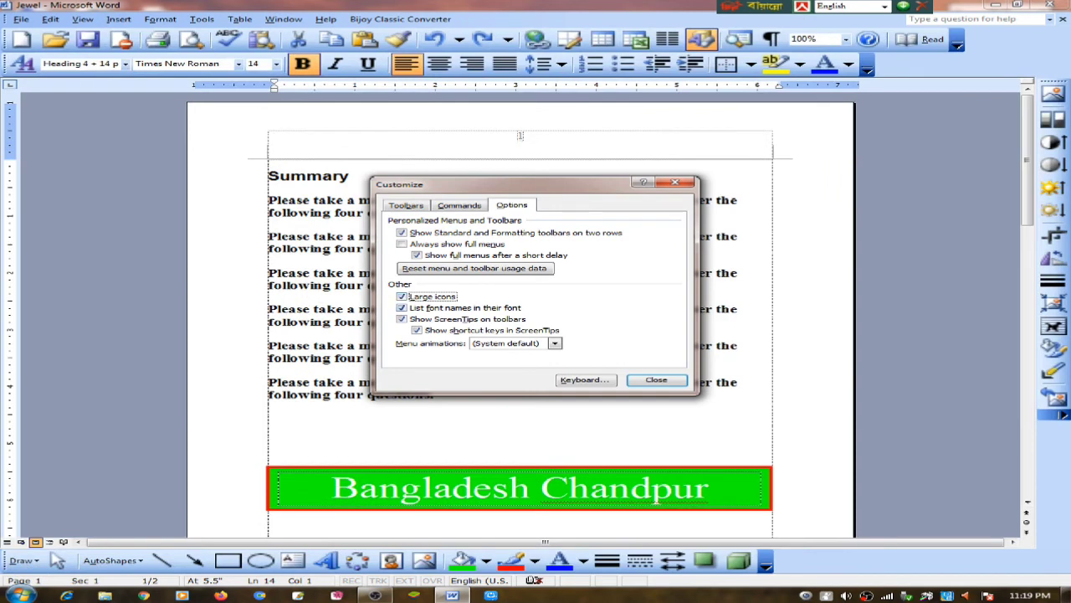
pyautogui.click(656, 380)
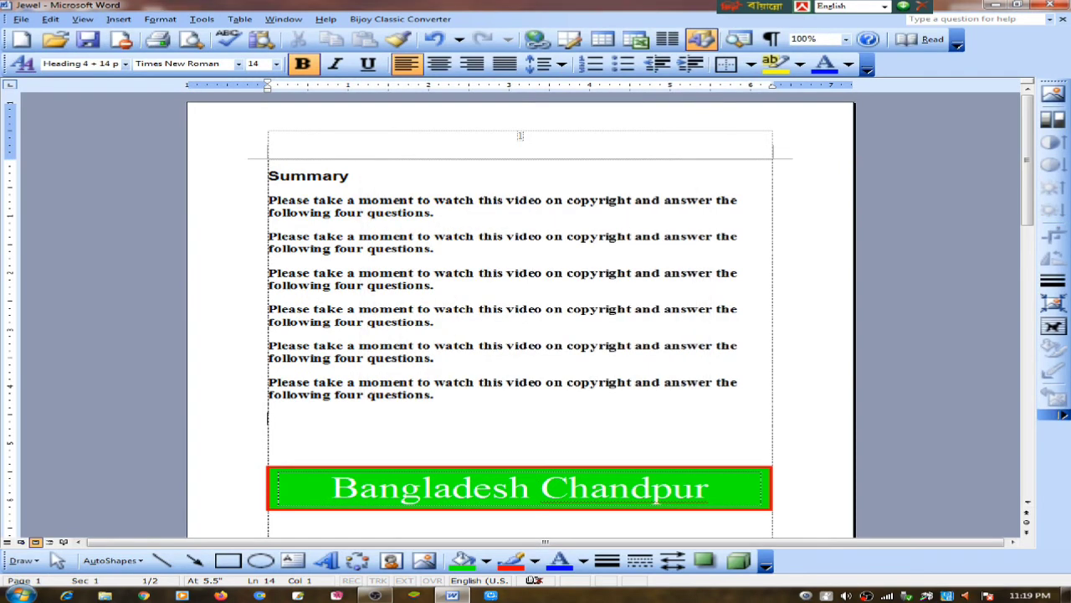
# Step: Reopen Customize, flip through its pages back to Options, and close it
pyautogui.click(201, 18)
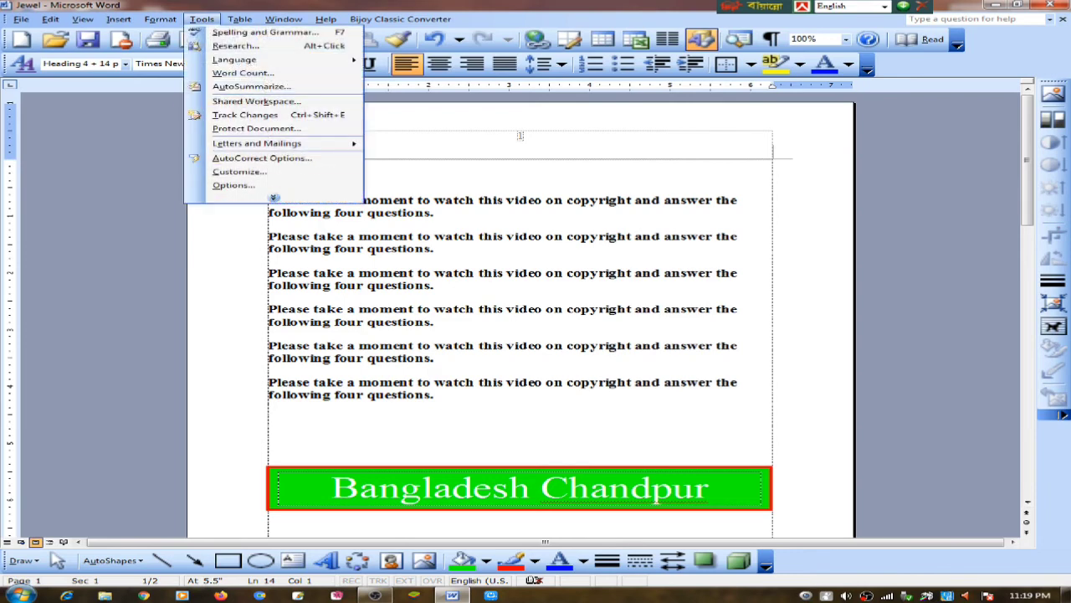
pyautogui.click(243, 241)
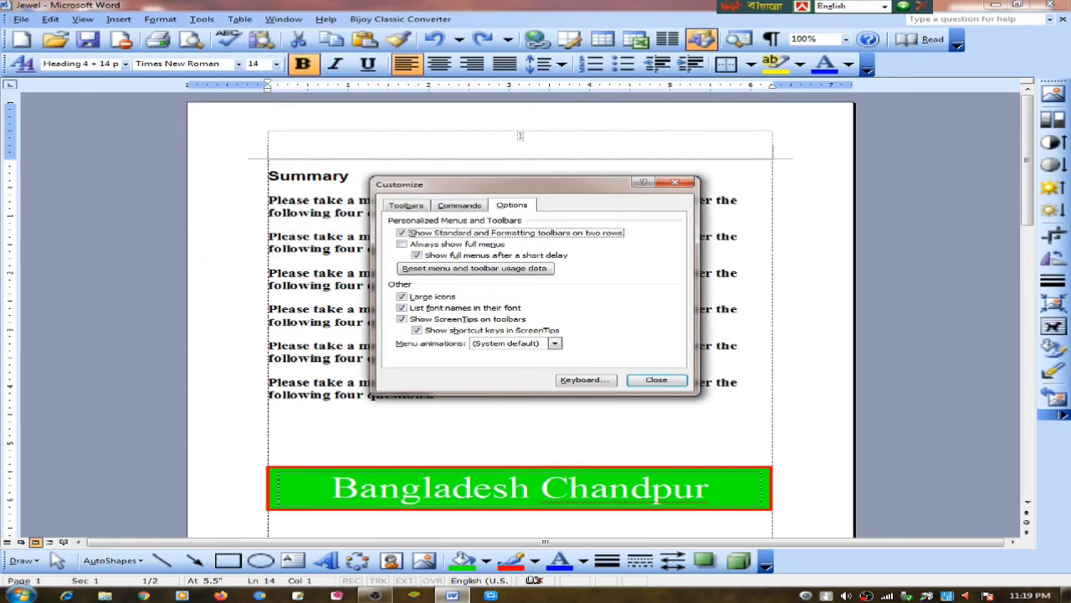
pyautogui.hotkey('shift', 'Tab')
pyautogui.press('Left')
pyautogui.press('Left')
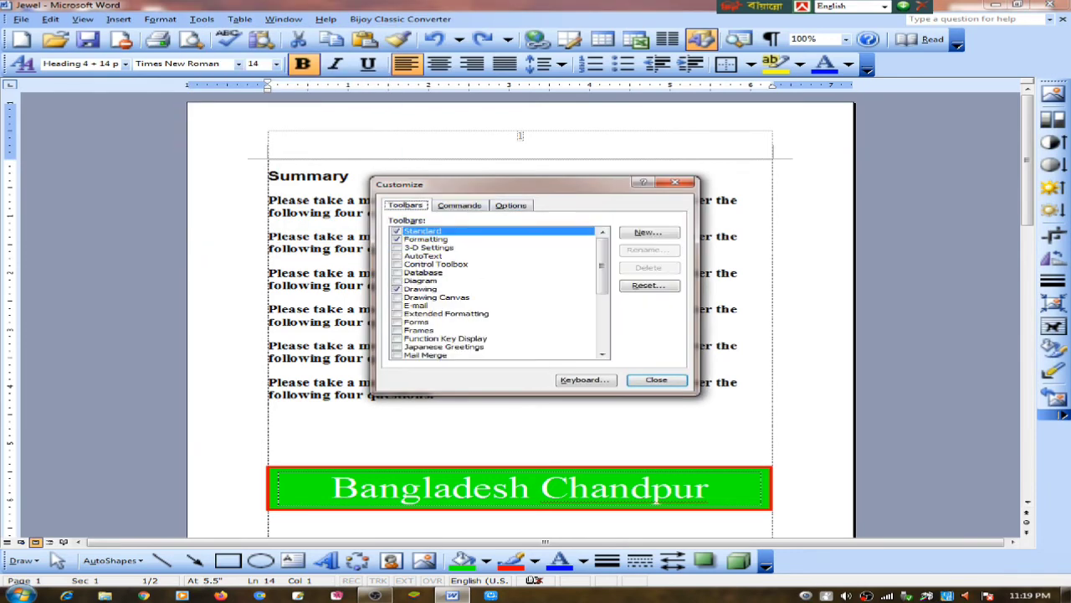
pyautogui.press('Right')
pyautogui.press('Right')
pyautogui.press('Return')
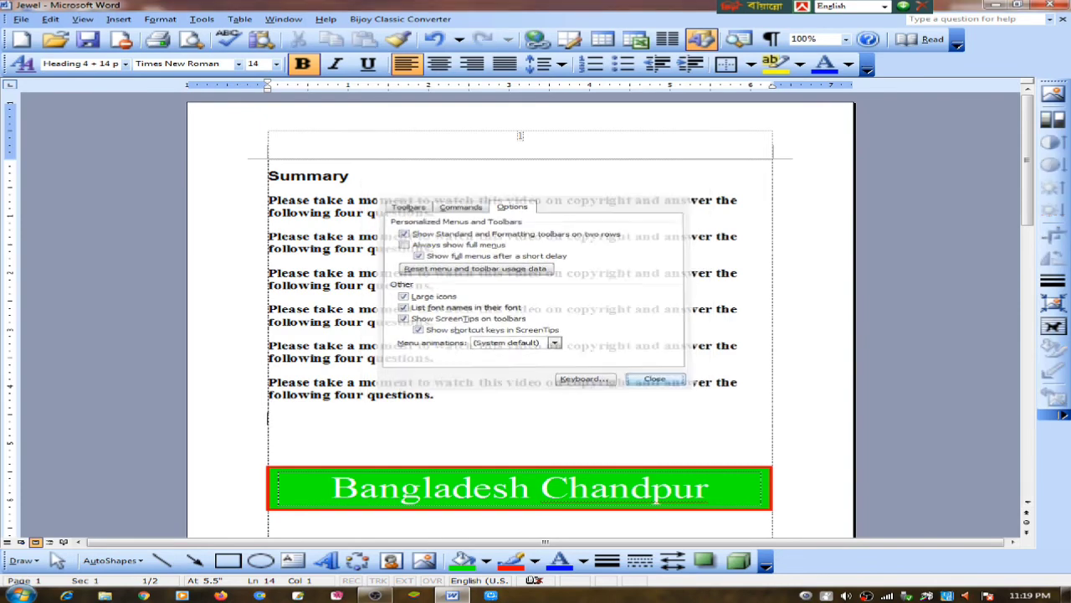
# Step: Expand the full Tools menu and open the Options dialog at File Locations
pyautogui.hotkey('alt', 't')
pyautogui.press('Up')
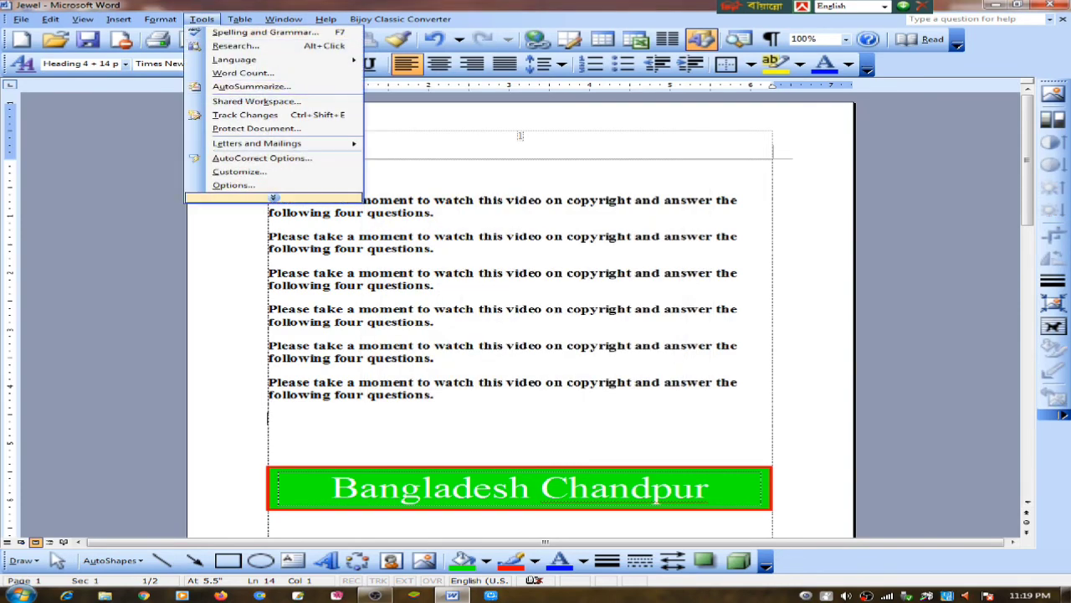
pyautogui.press('Down')
pyautogui.press('Down')
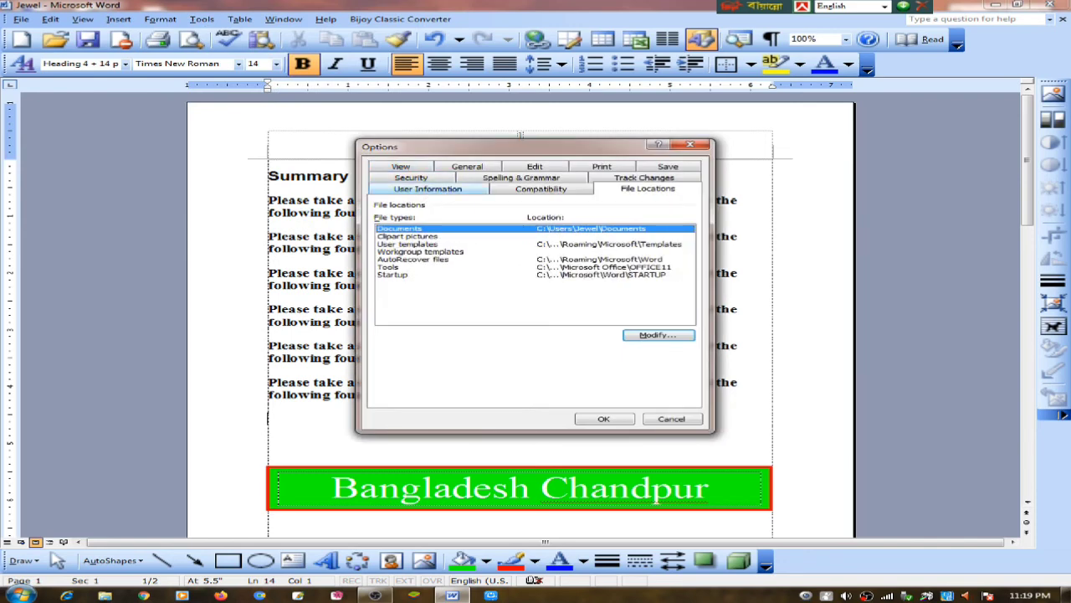
pyautogui.click(401, 166)
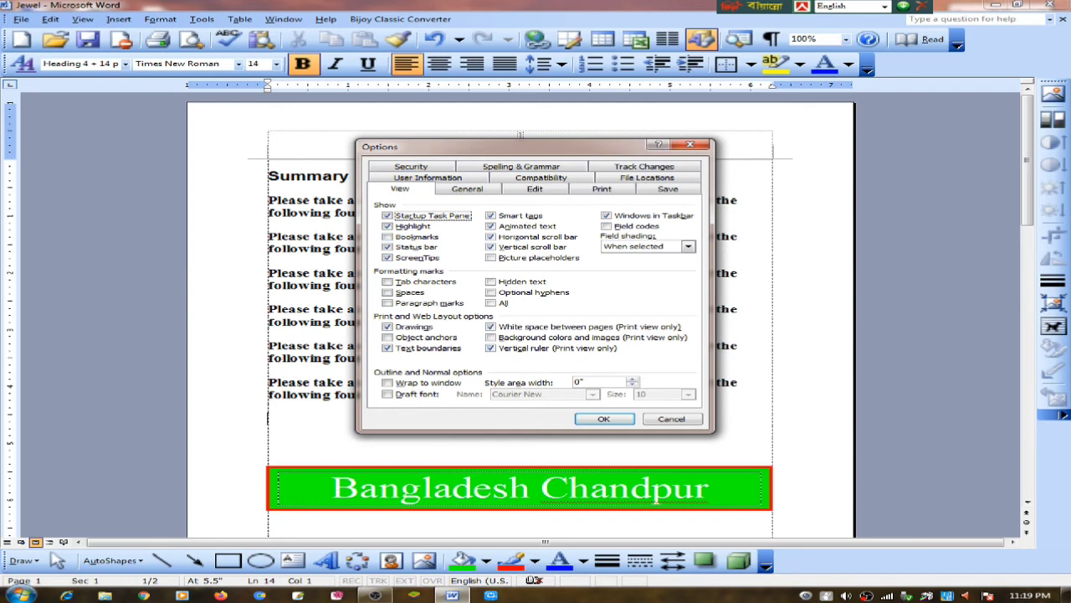
pyautogui.click(468, 189)
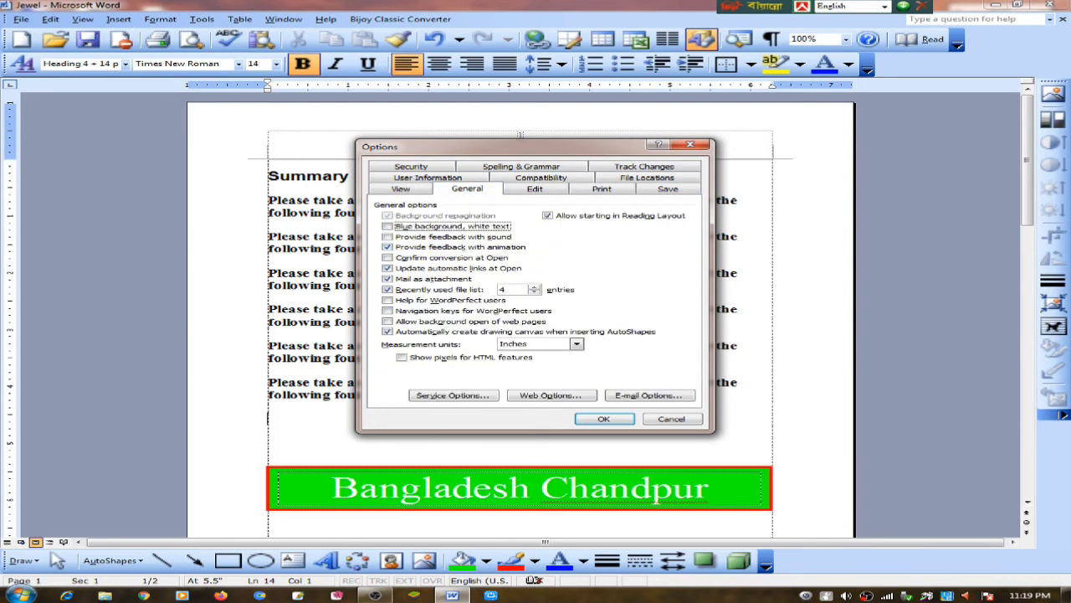
pyautogui.click(534, 188)
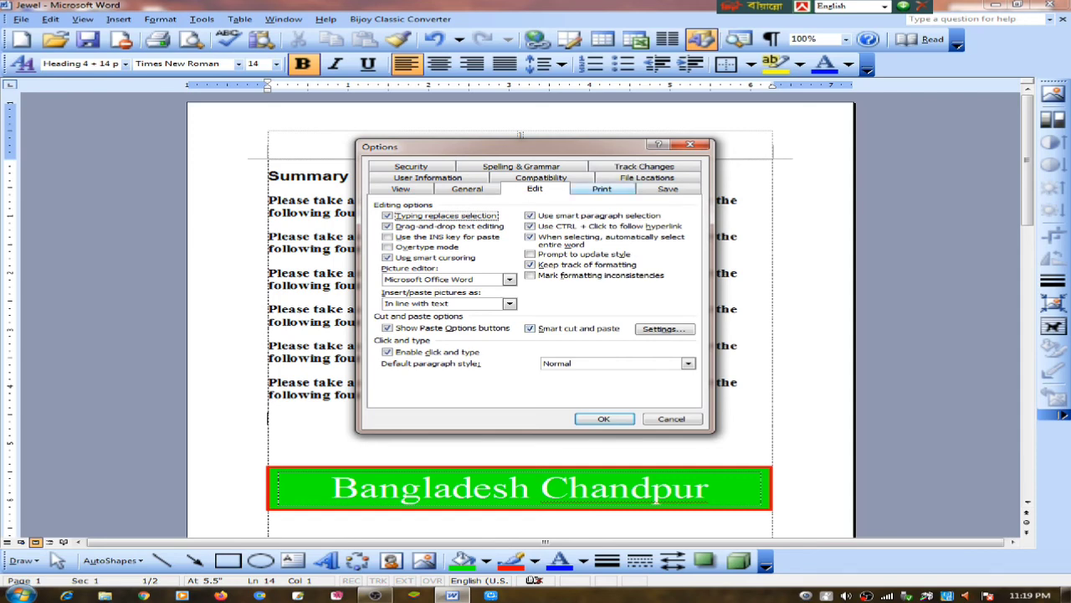
pyautogui.hotkey('ctrl', 'Tab')
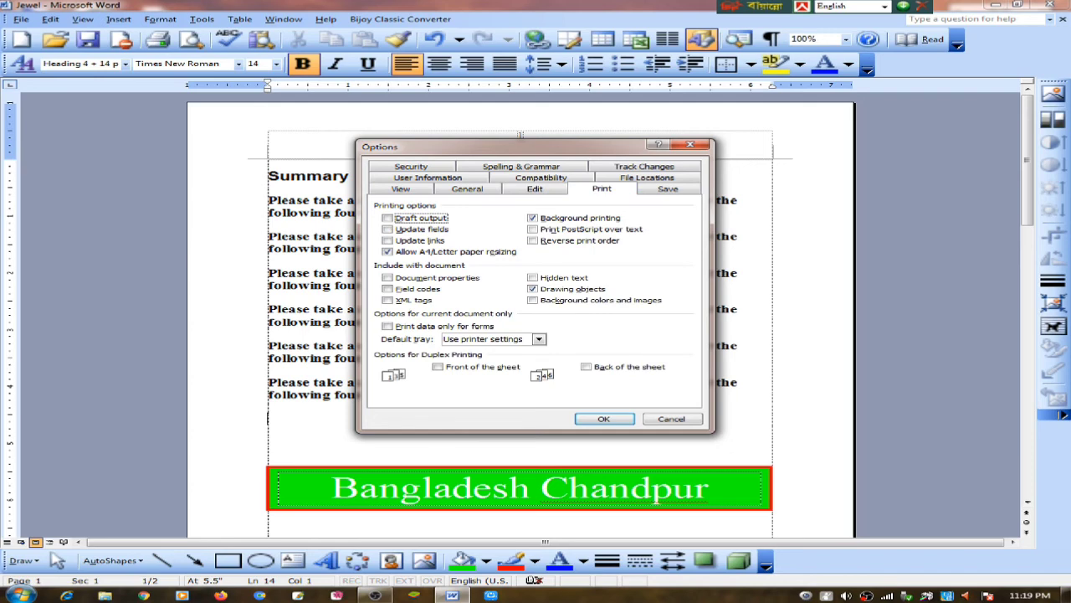
pyautogui.hotkey('ctrl', 'Tab')
pyautogui.hotkey('ctrl', 'Tab')
pyautogui.hotkey('ctrl', 'Tab')
pyautogui.hotkey('ctrl', 'Tab')
pyautogui.hotkey('ctrl', 'Tab')
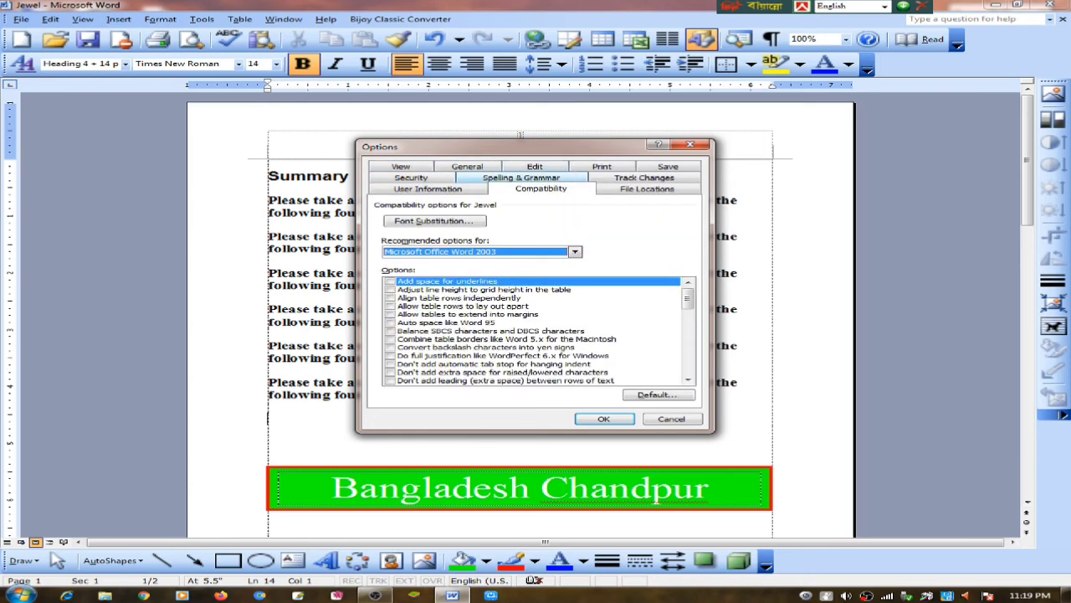
pyautogui.scroll(-15, 657, 500)
pyautogui.scroll(14, 657, 500)
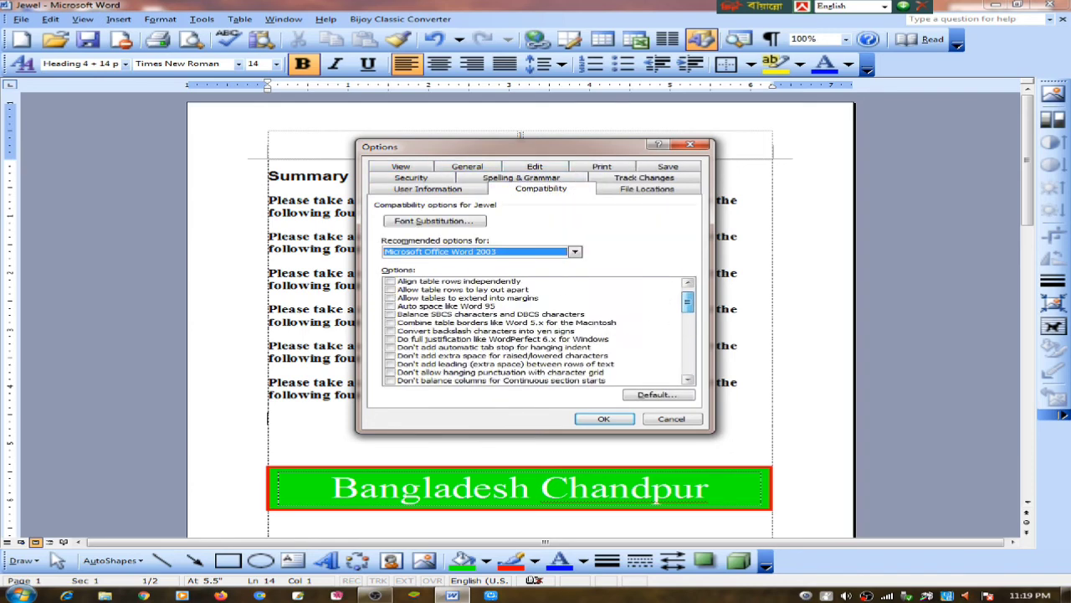
pyautogui.press('Home')
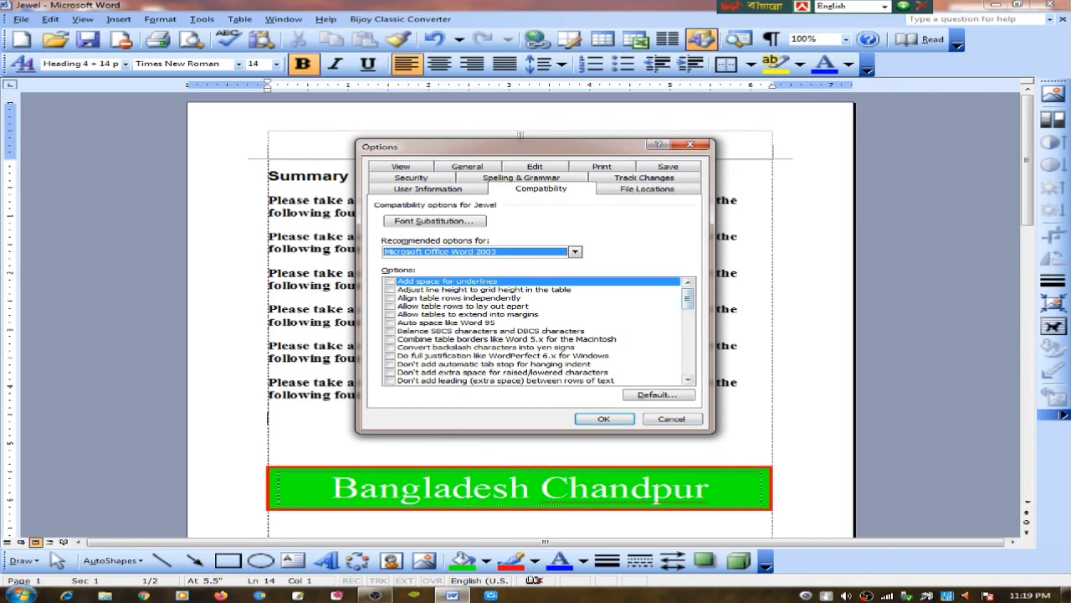
pyautogui.press('Return')
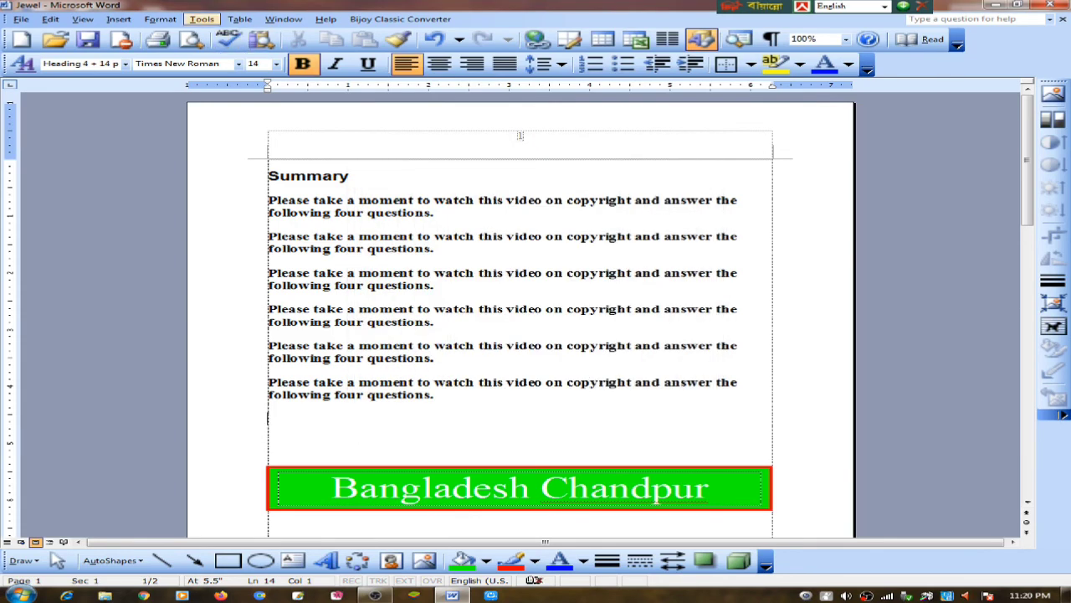
pyautogui.click(202, 19)
pyautogui.click(275, 196)
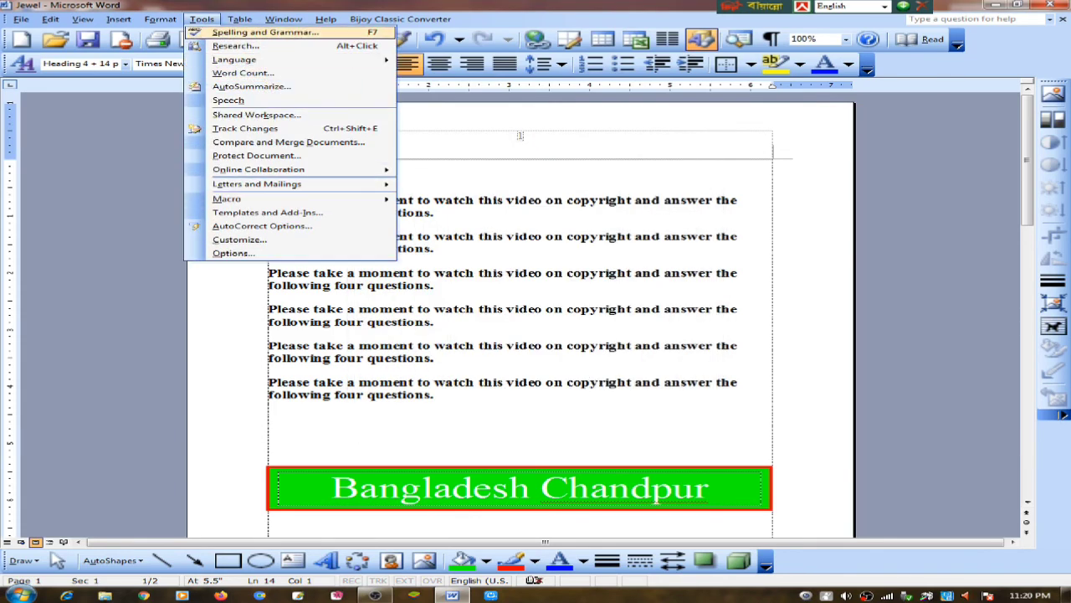
pyautogui.click(436, 322)
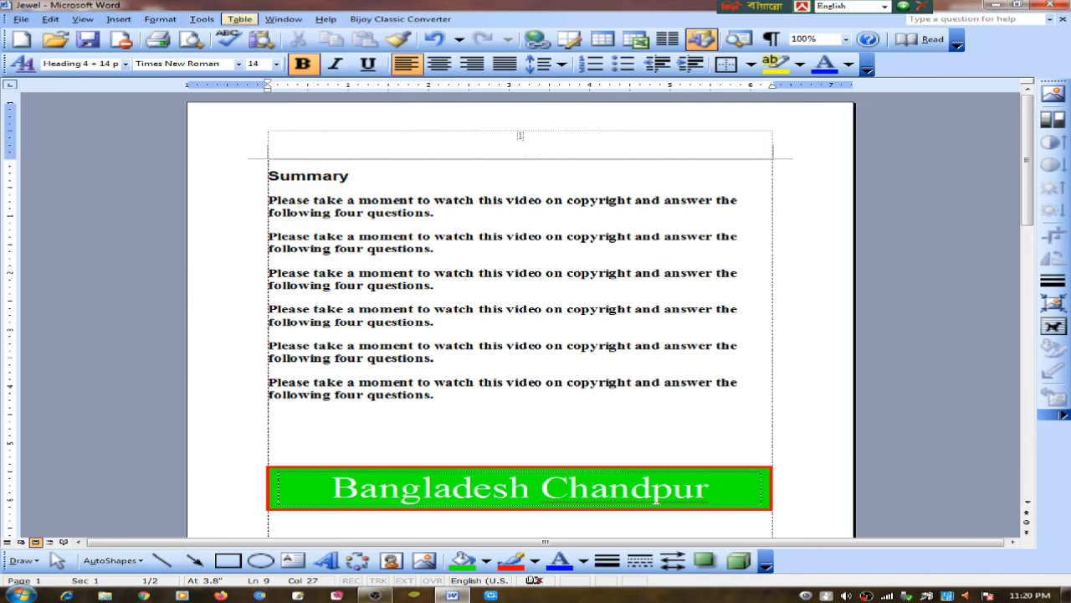
pyautogui.click(239, 19)
pyautogui.click(295, 131)
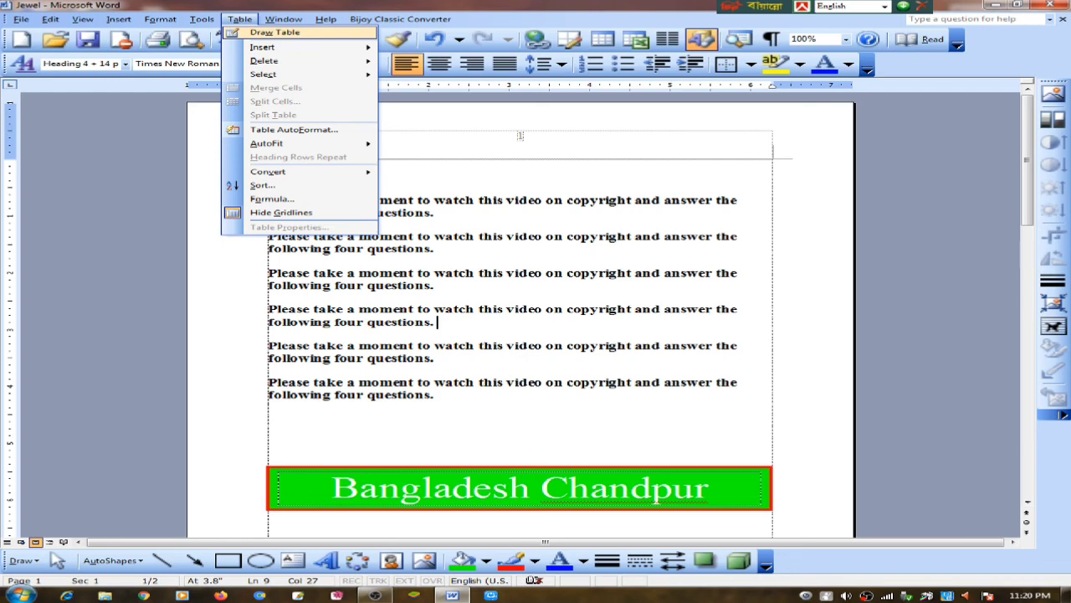
pyautogui.moveTo(264, 60)
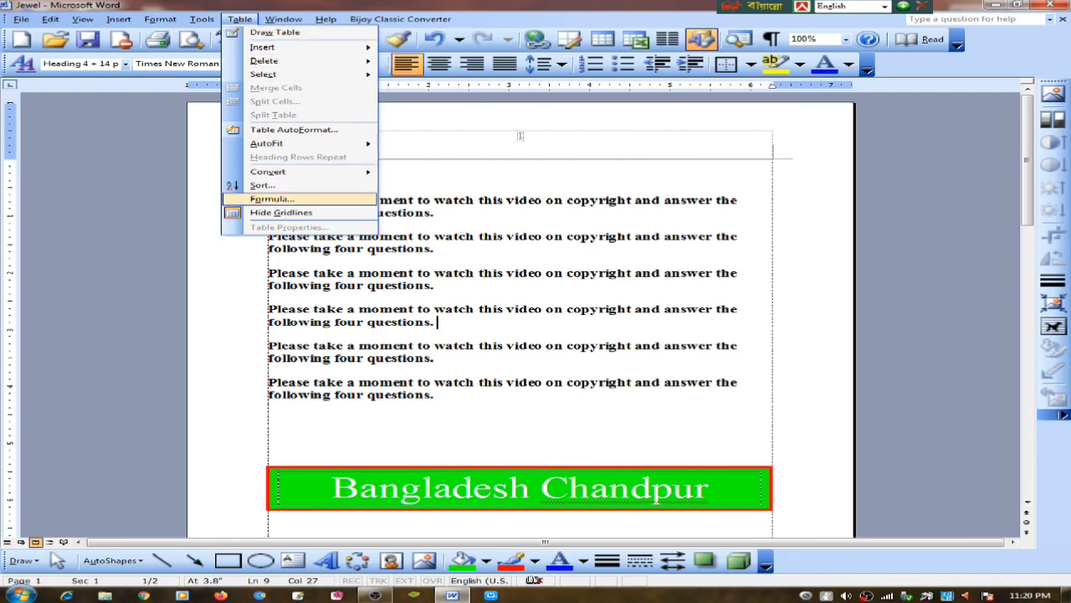
pyautogui.press('Escape')
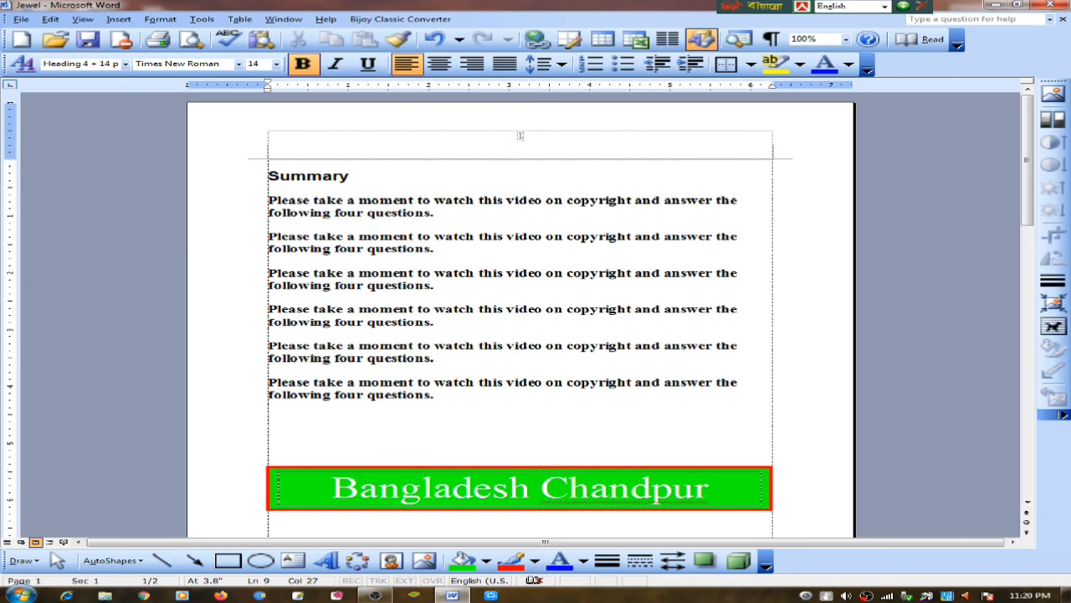
pyautogui.press('Up')
pyautogui.press('Up')
pyautogui.press('Up')
pyautogui.press('End')
pyautogui.hotkey('alt', 'a')
pyautogui.press('Escape')
pyautogui.press('Down')
pyautogui.press('Down')
pyautogui.press('Down')
pyautogui.press('Left')
pyautogui.press('Left')
pyautogui.press('Left')
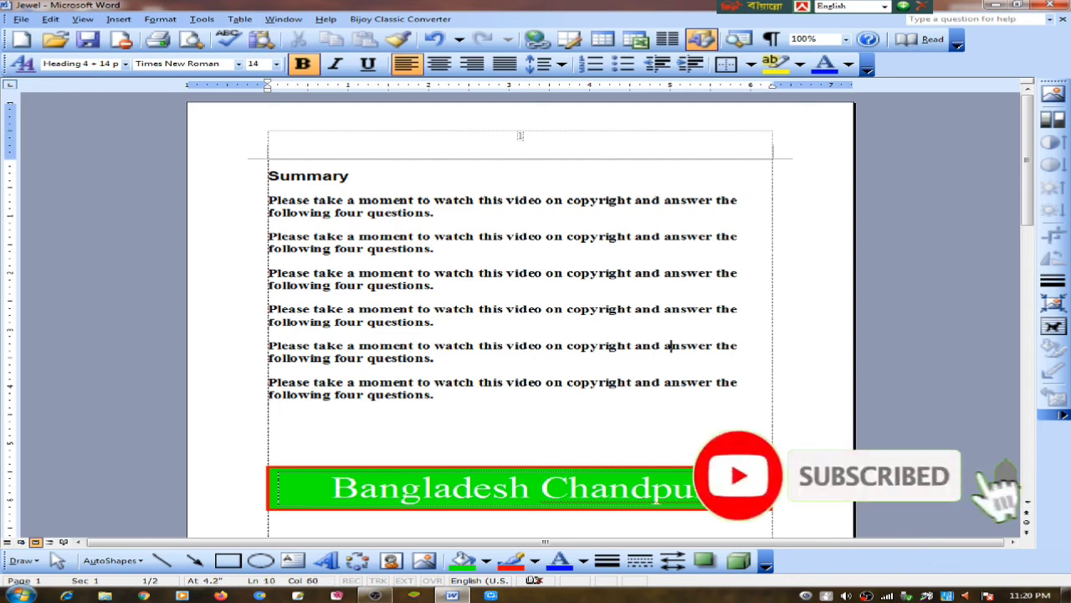